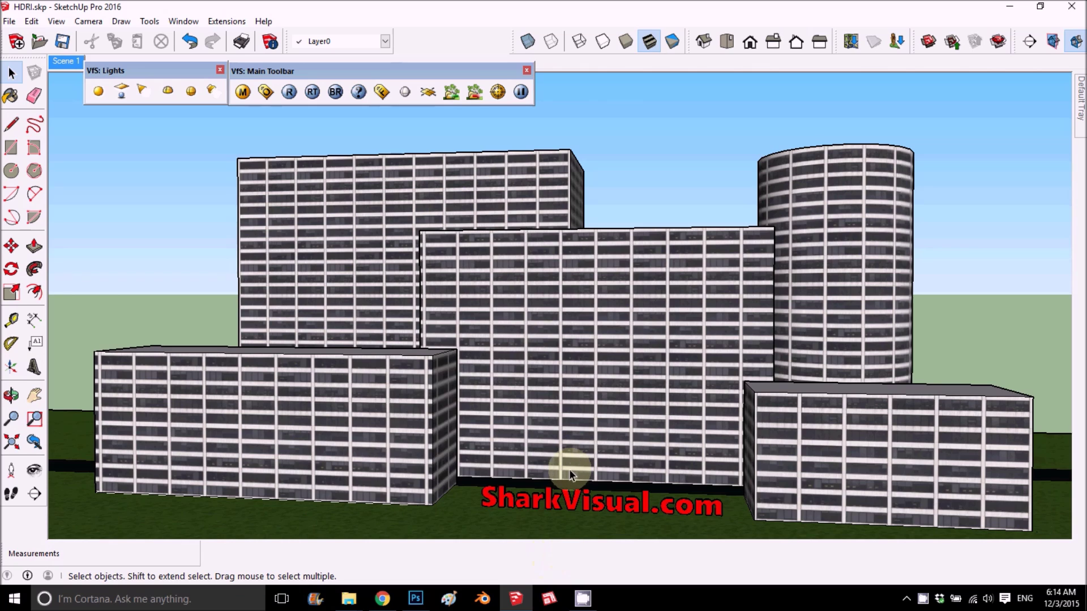
Switch from SketchUp to the Photoshop window showing the HDR field panorama
mouse_move(417, 599)
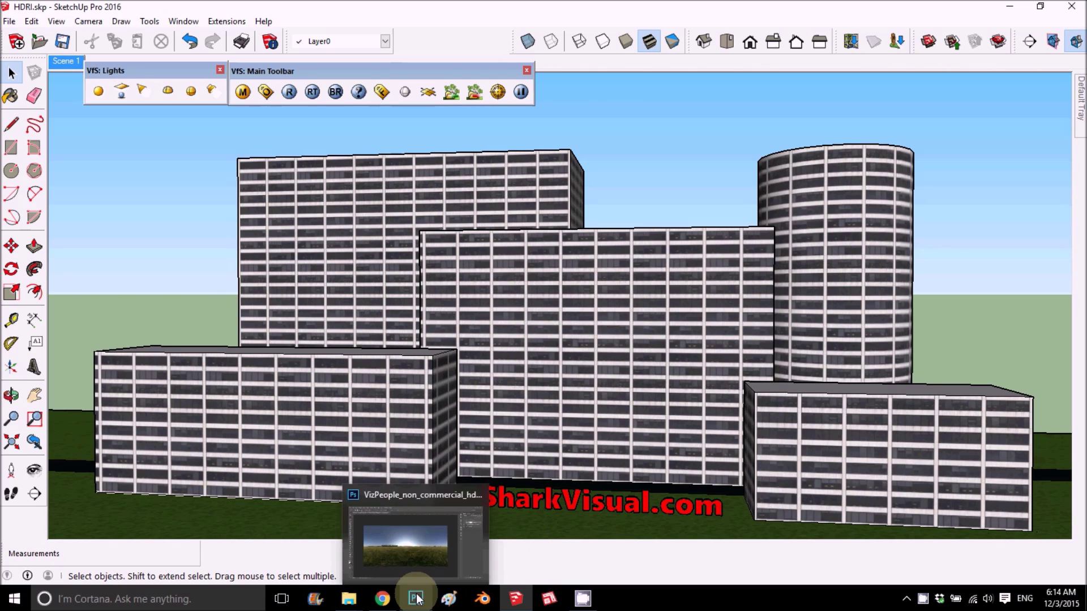
click(423, 541)
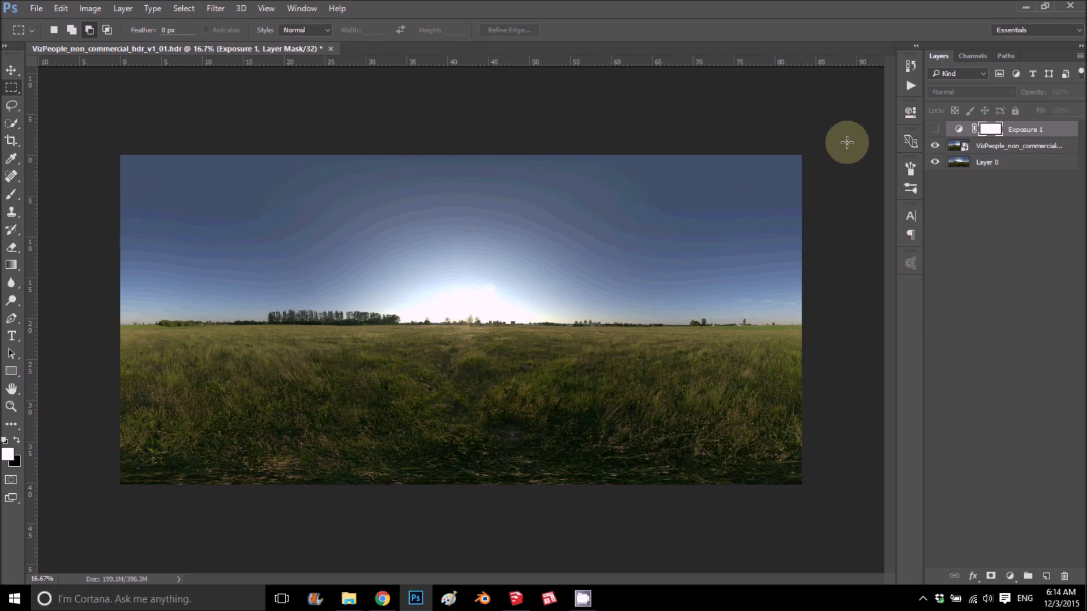
click(36, 9)
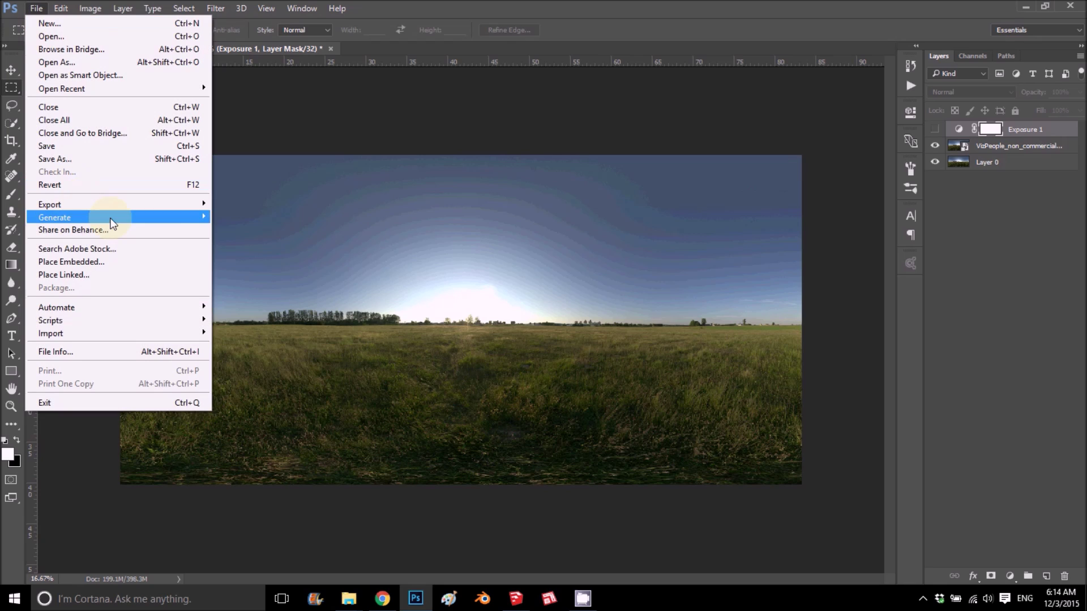
mouse_move(196, 203)
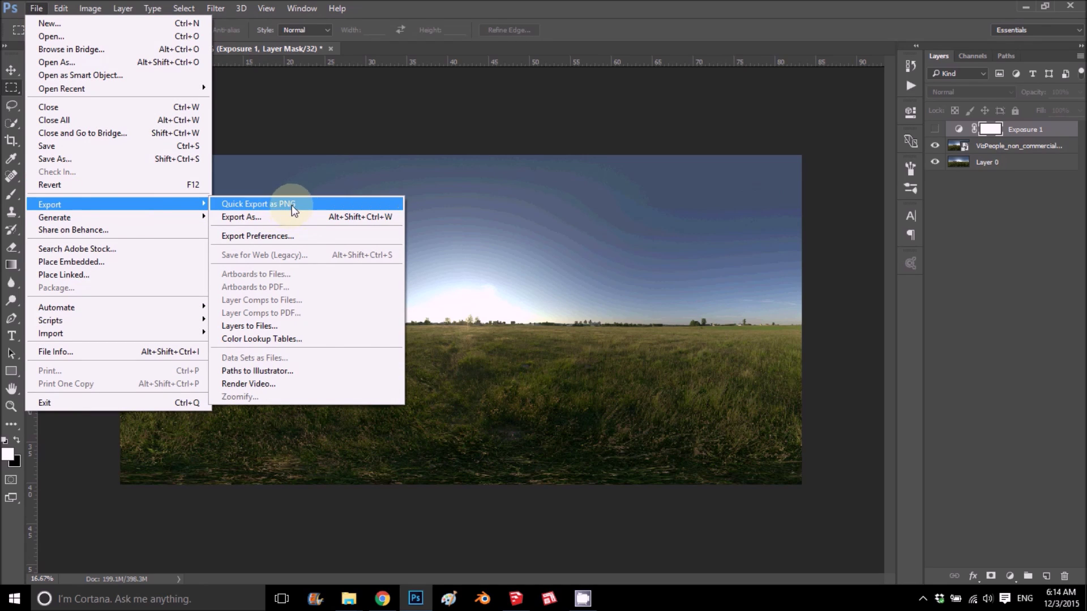
click(911, 235)
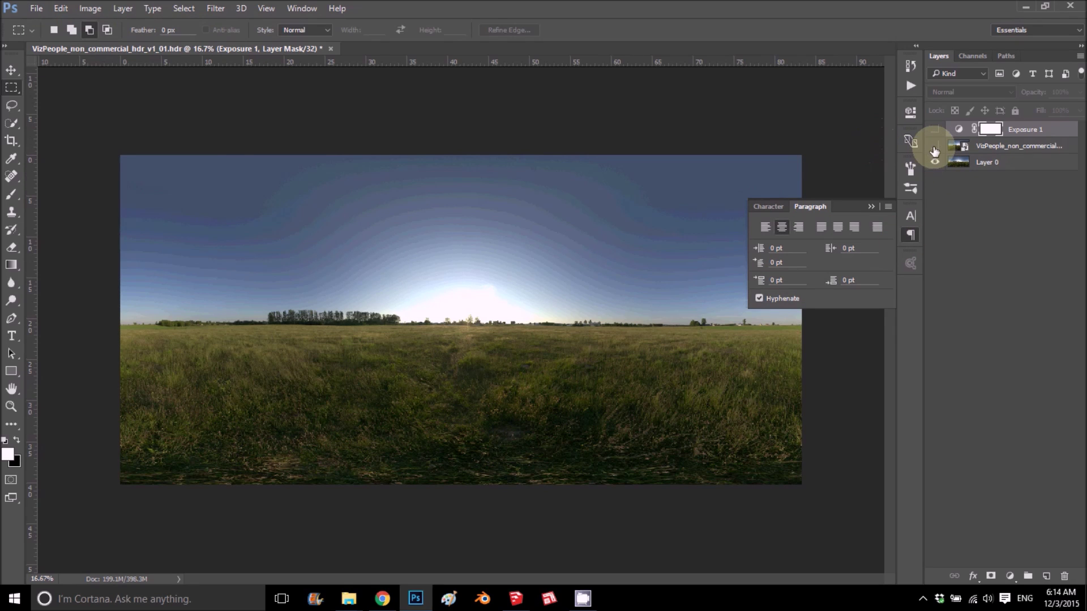
click(871, 207)
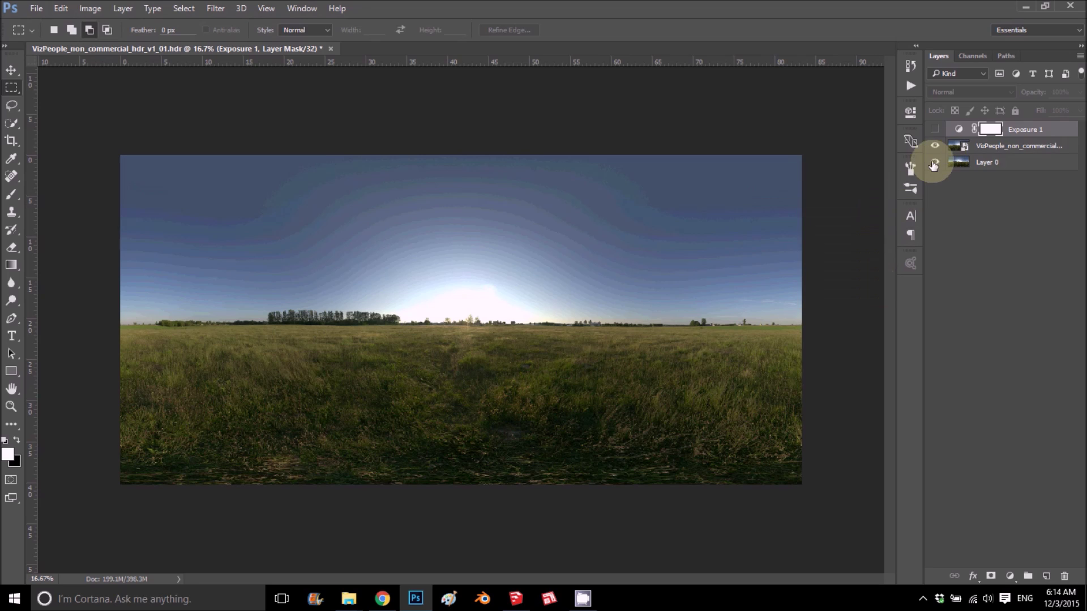
click(935, 146)
click(935, 162)
click(935, 163)
click(934, 146)
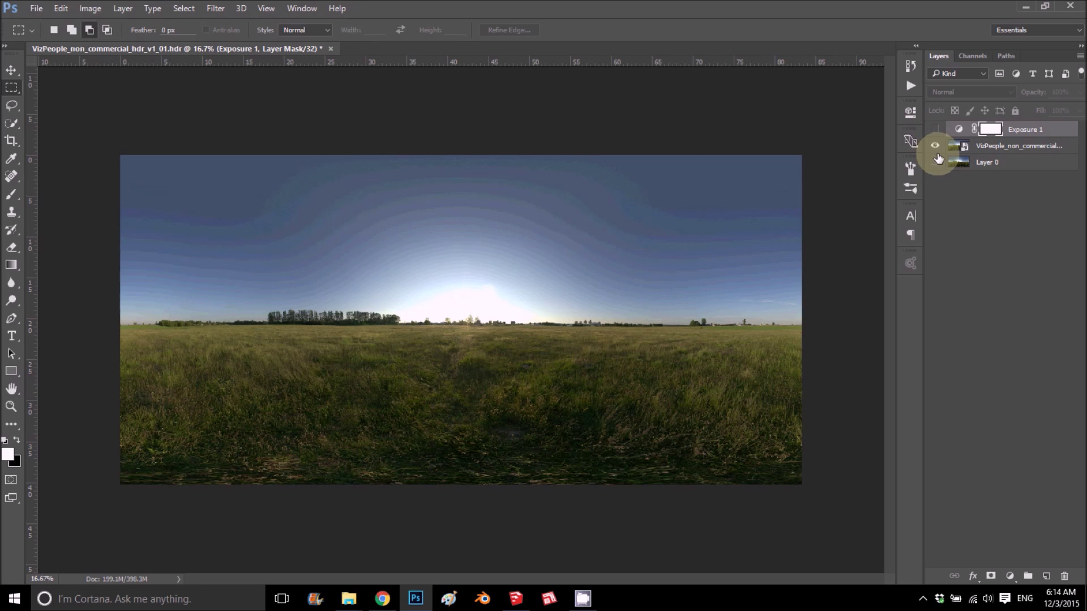
click(935, 146)
click(935, 146)
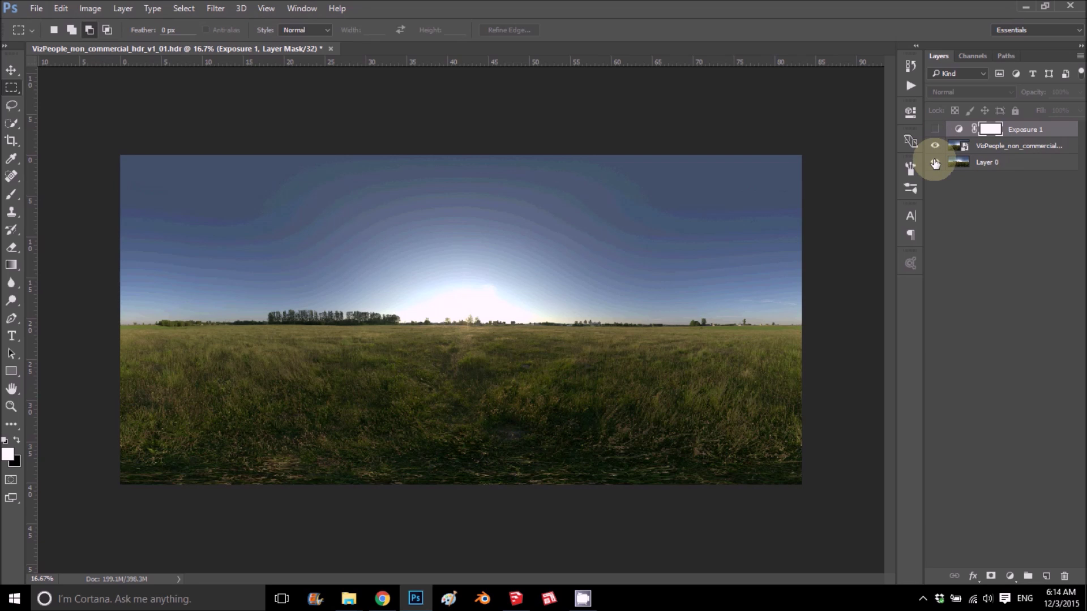
click(936, 163)
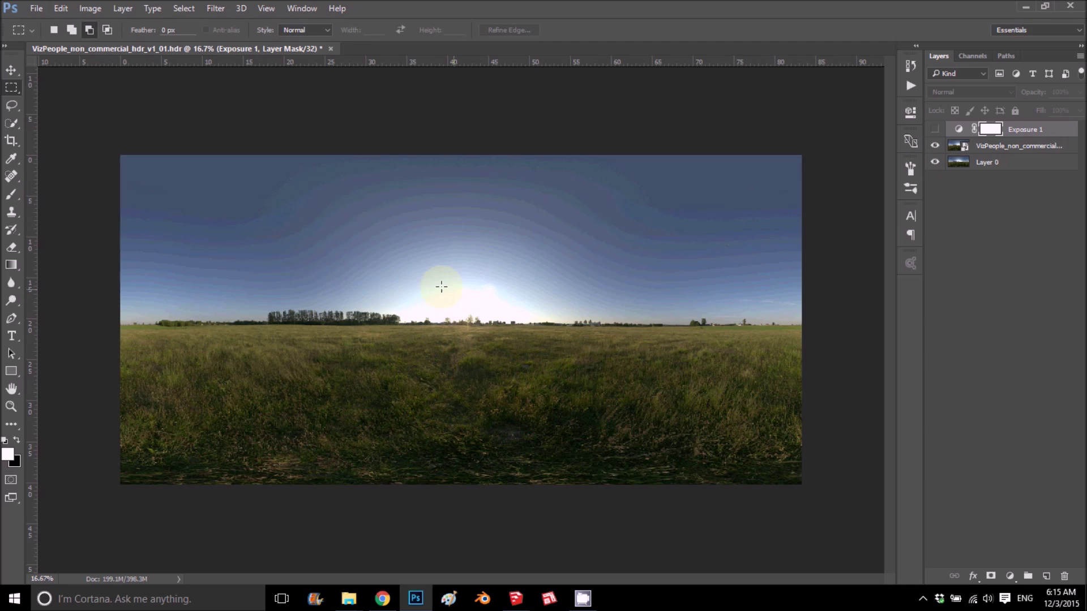
Move the foreground colour picker aside, close it, and make the VizPeople layer active
click(8, 455)
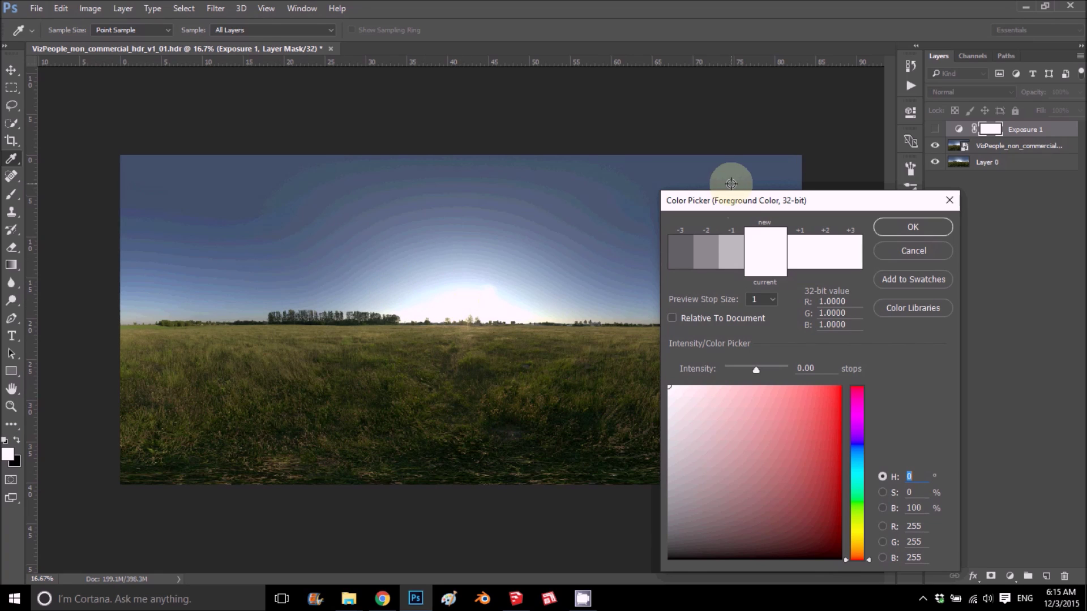
drag(742, 205, 816, 214)
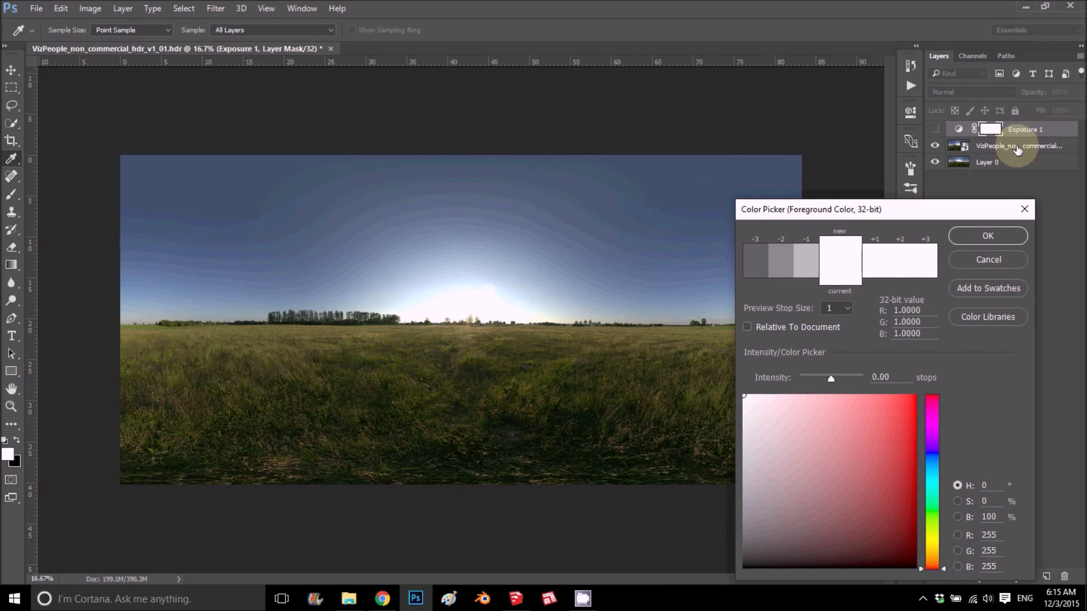
click(1024, 209)
click(991, 145)
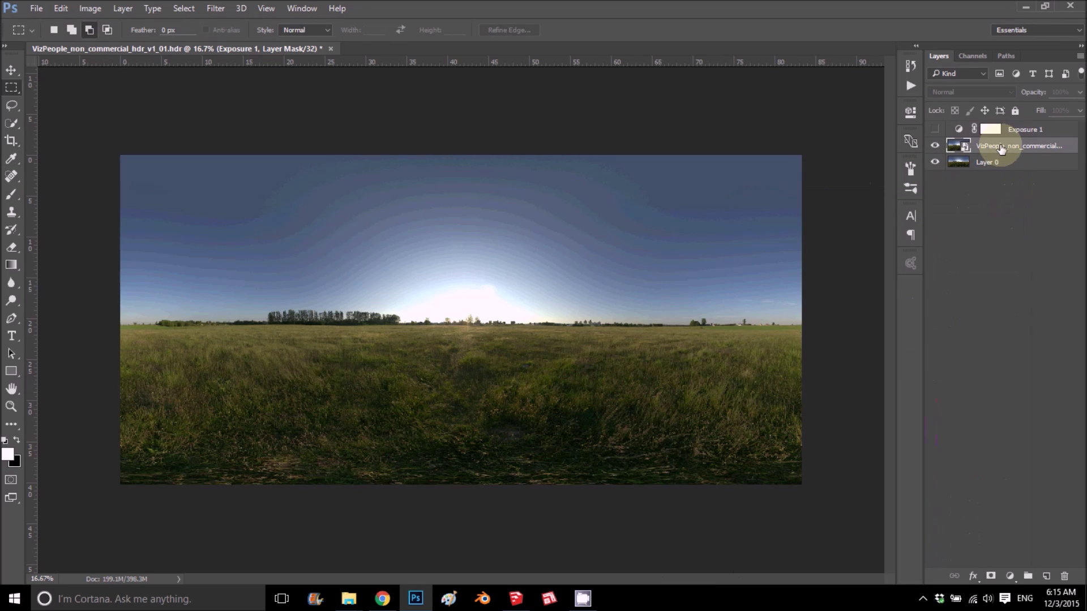
Sample the sun and grass colours in the colour picker, then cancel without changing the colour
click(8, 455)
click(454, 303)
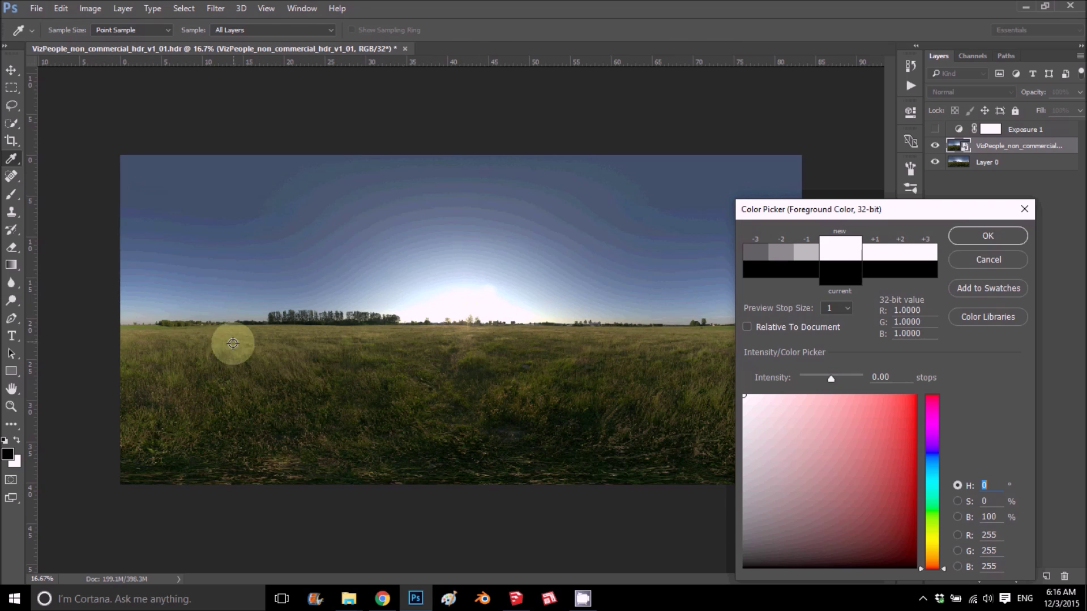
click(403, 348)
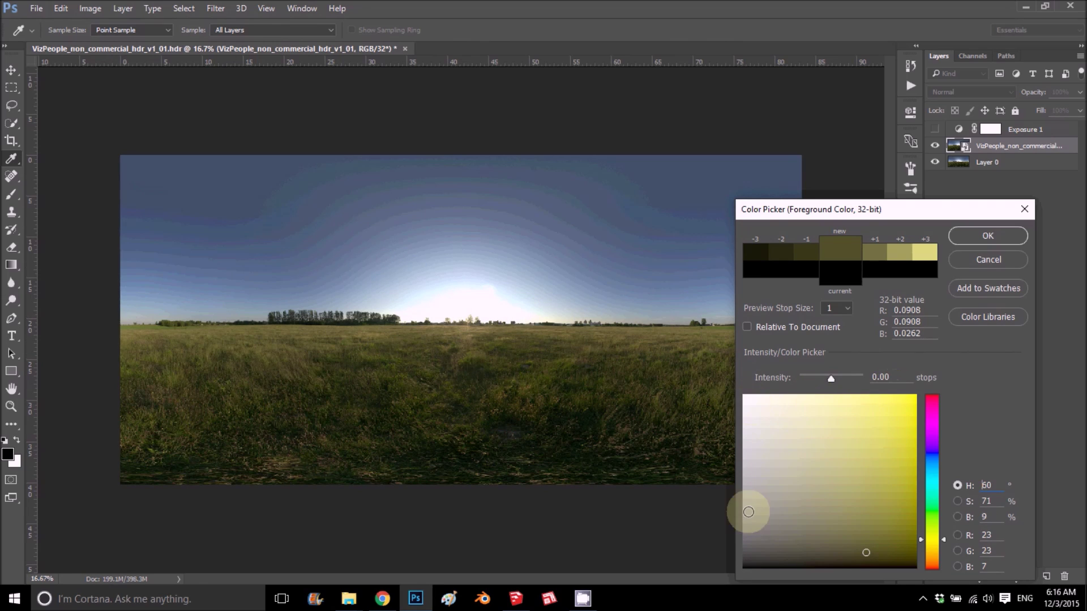
click(454, 310)
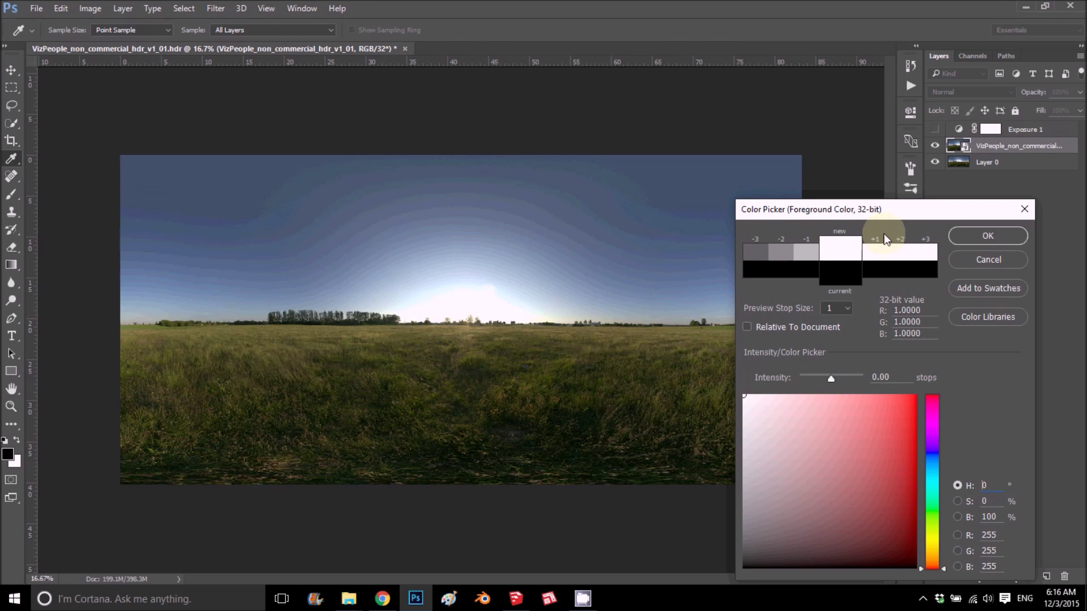
click(983, 265)
click(960, 162)
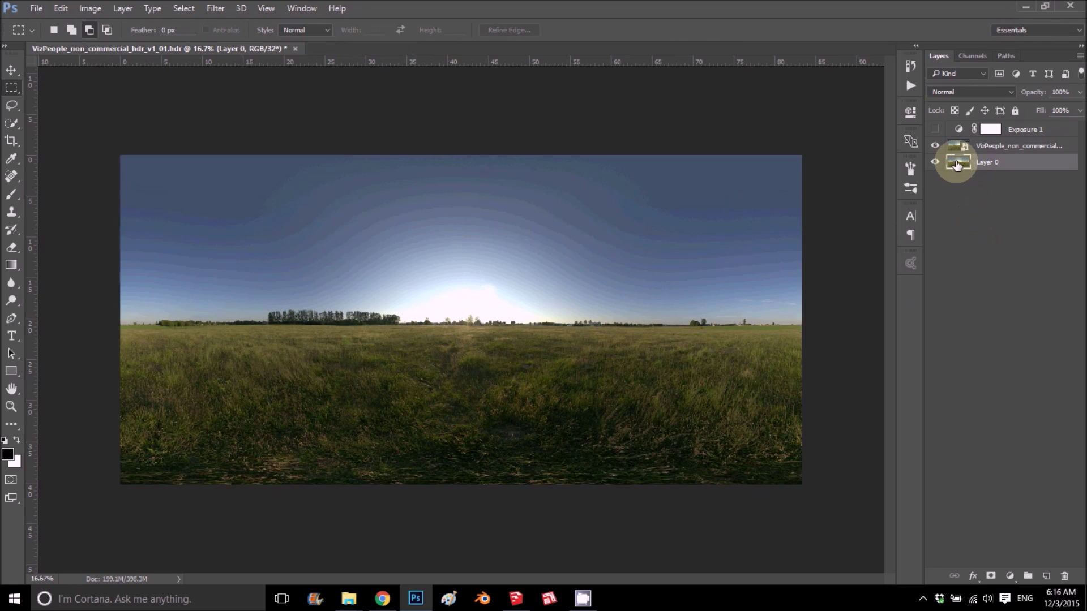
click(935, 146)
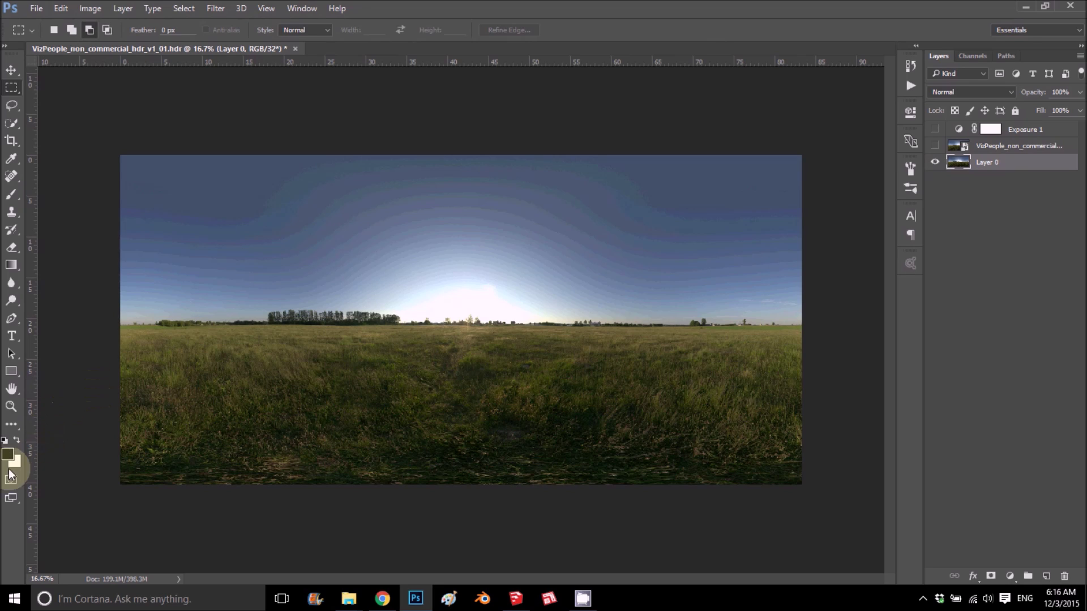
click(8, 455)
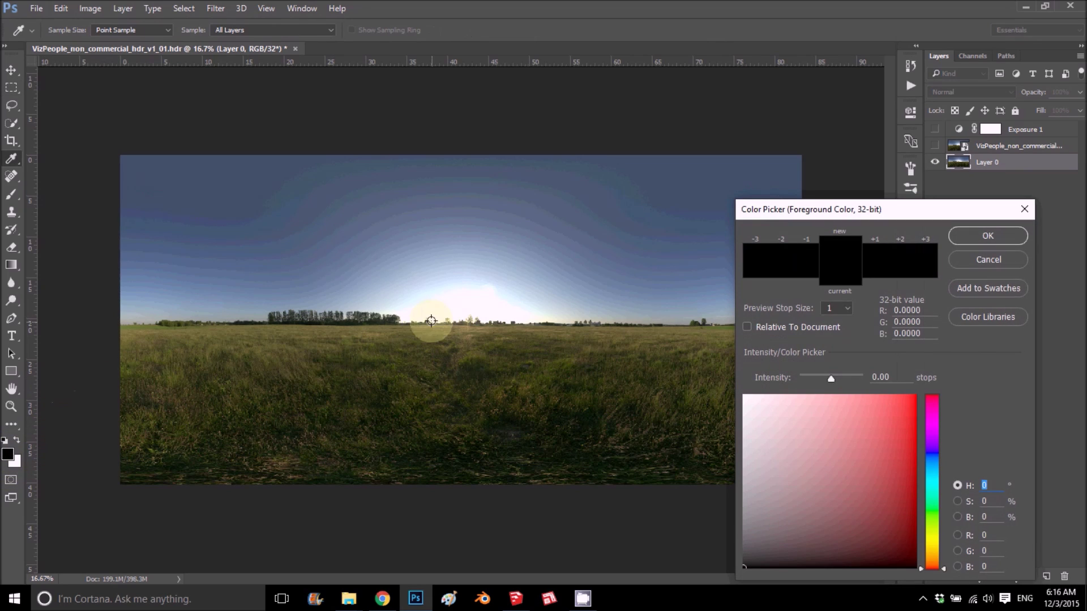
click(446, 309)
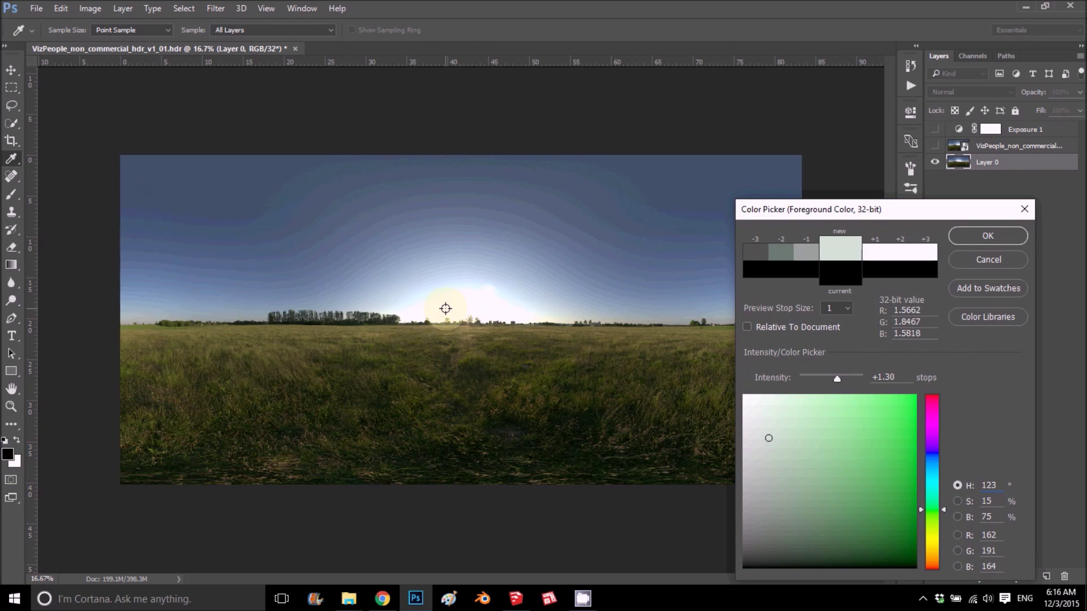
click(461, 306)
click(470, 304)
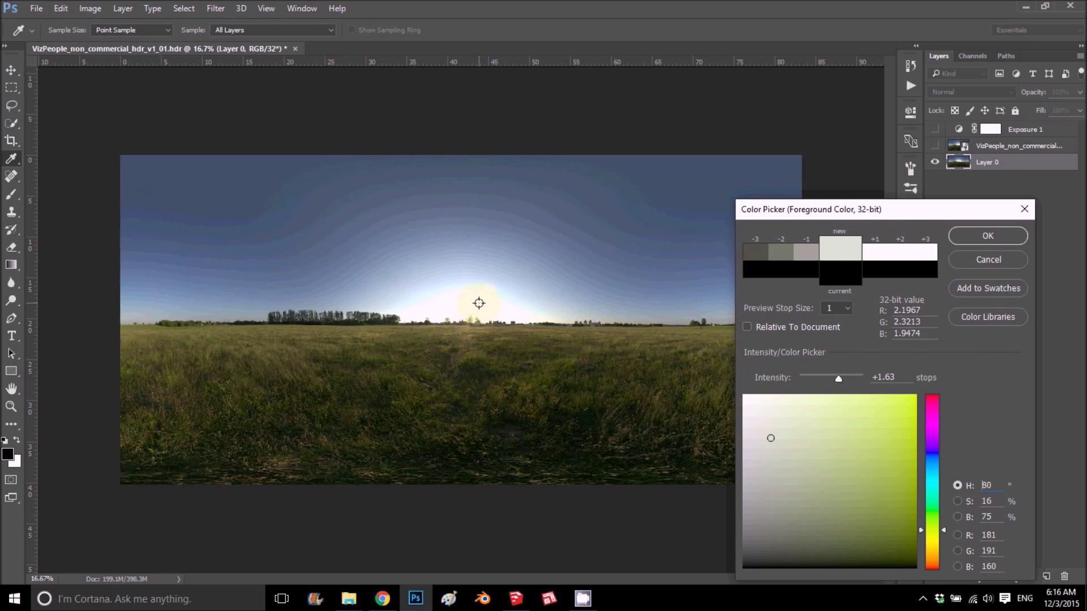
click(479, 304)
double_click(917, 310)
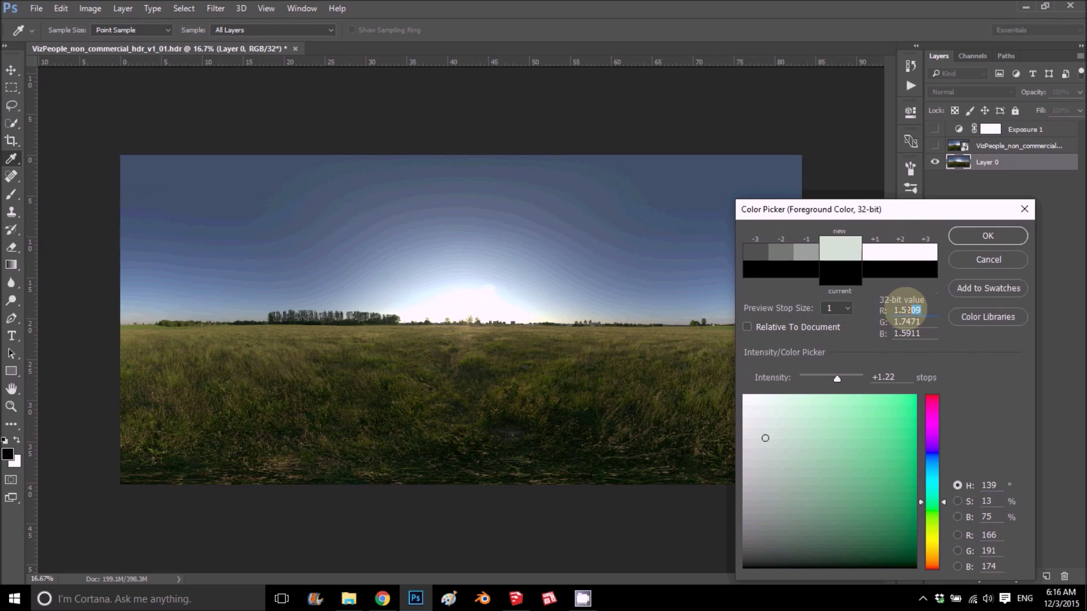
double_click(915, 322)
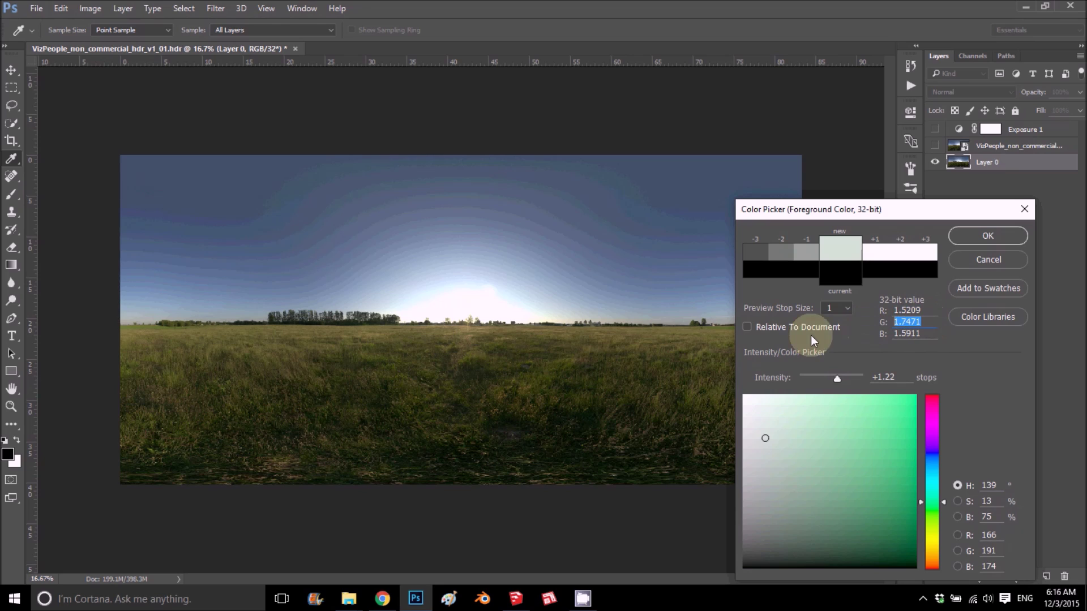
mouse_move(467, 309)
mouse_down()
mouse_move(487, 303)
mouse_move(459, 301)
mouse_move(466, 310)
mouse_up()
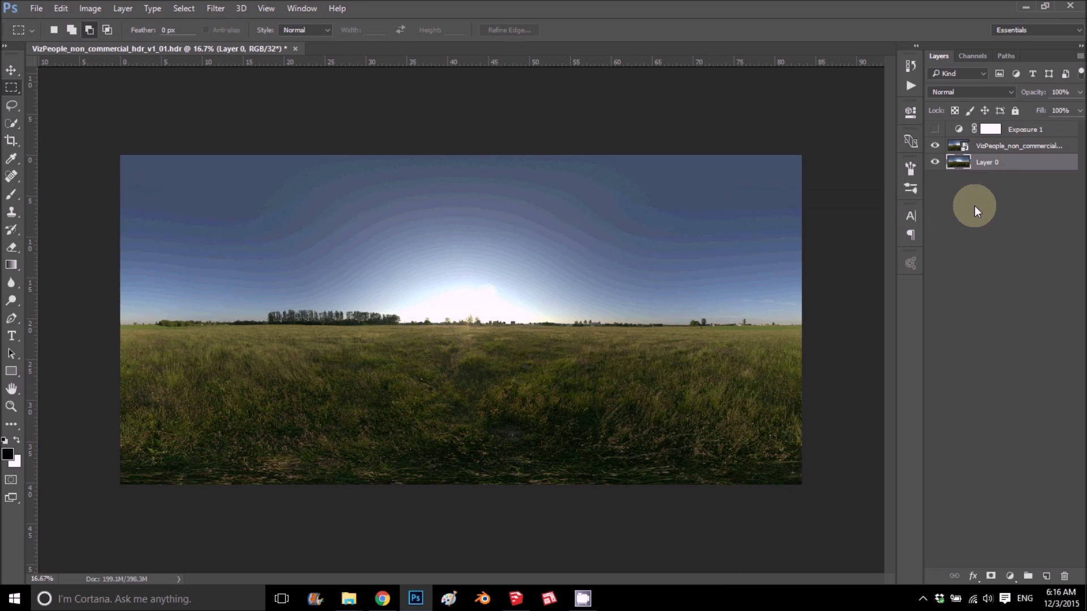
Turn on the Exposure 1 adjustment layer and open its settings
click(934, 129)
click(990, 129)
click(1009, 576)
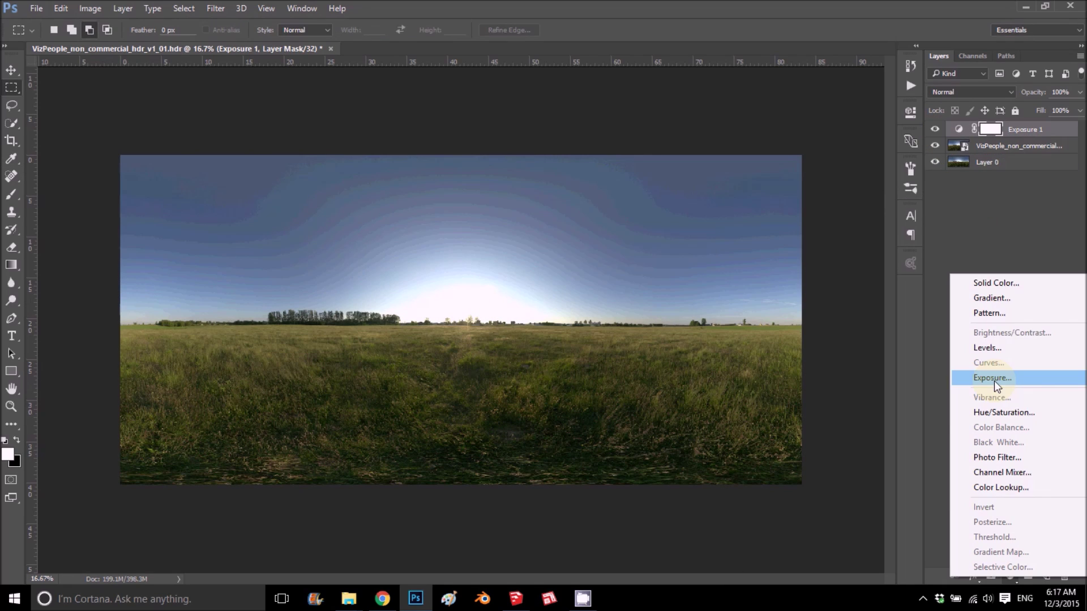
click(983, 246)
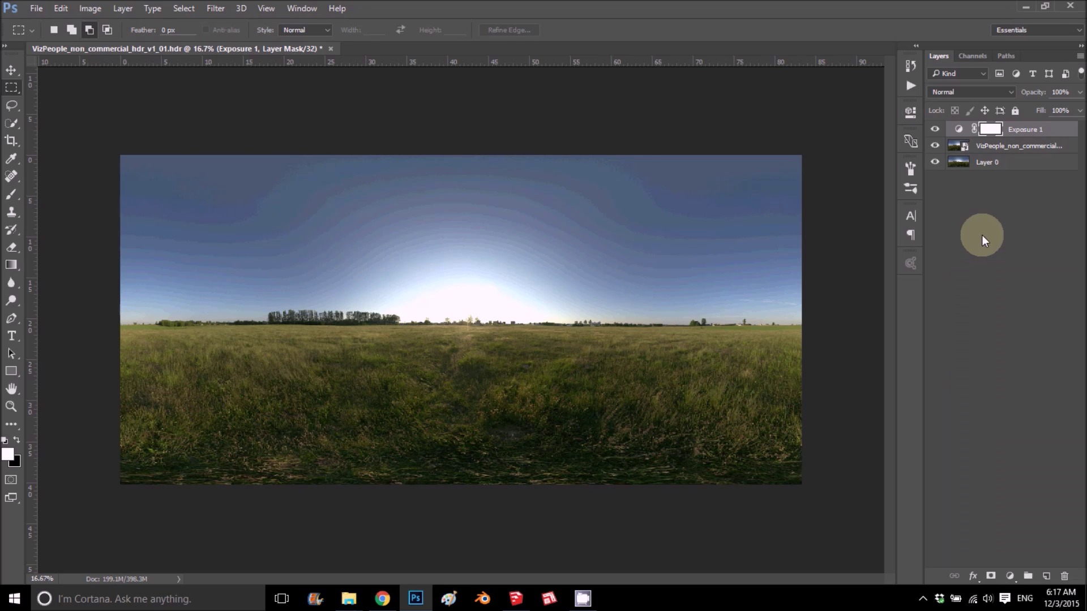
click(958, 130)
click(958, 131)
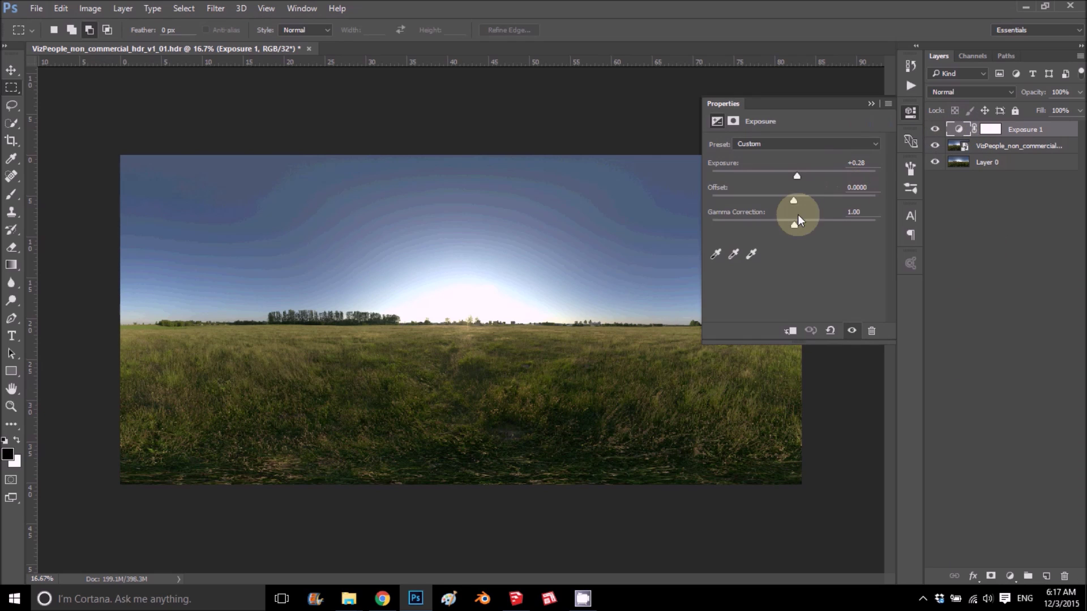
Set Exposure to -2.39, hide the VizPeople layer, and collapse the Properties panel
mouse_move(806, 174)
mouse_down()
mouse_move(797, 176)
mouse_move(824, 178)
mouse_up()
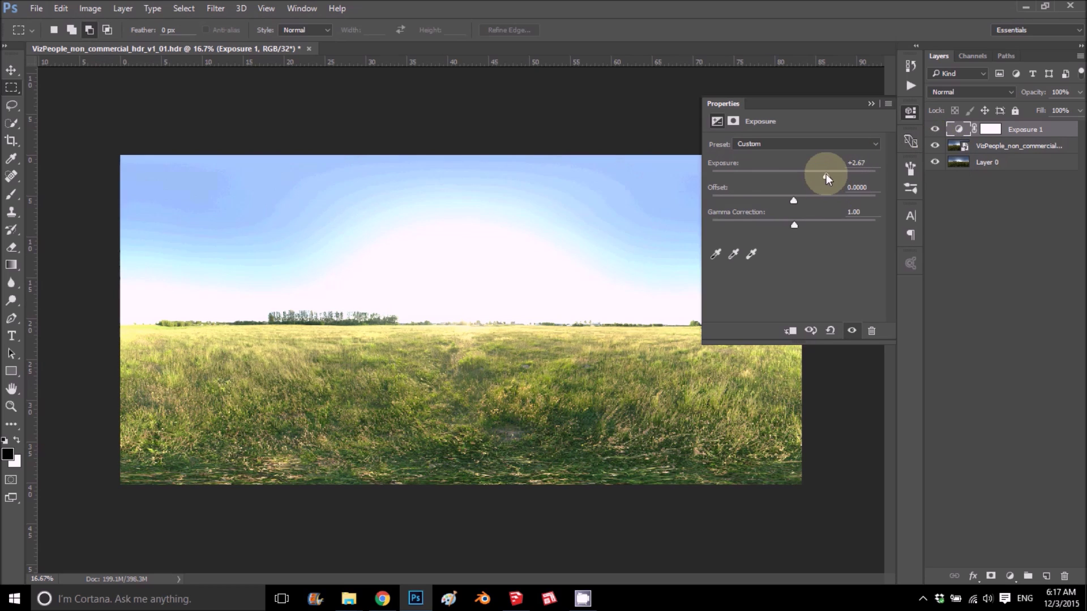
drag(826, 175, 764, 183)
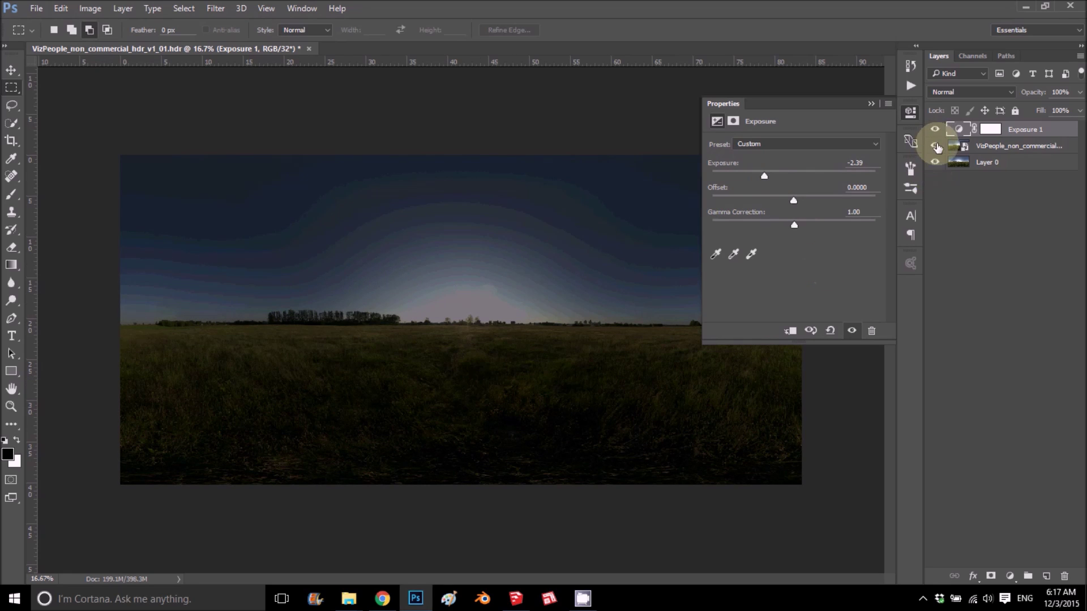
click(936, 147)
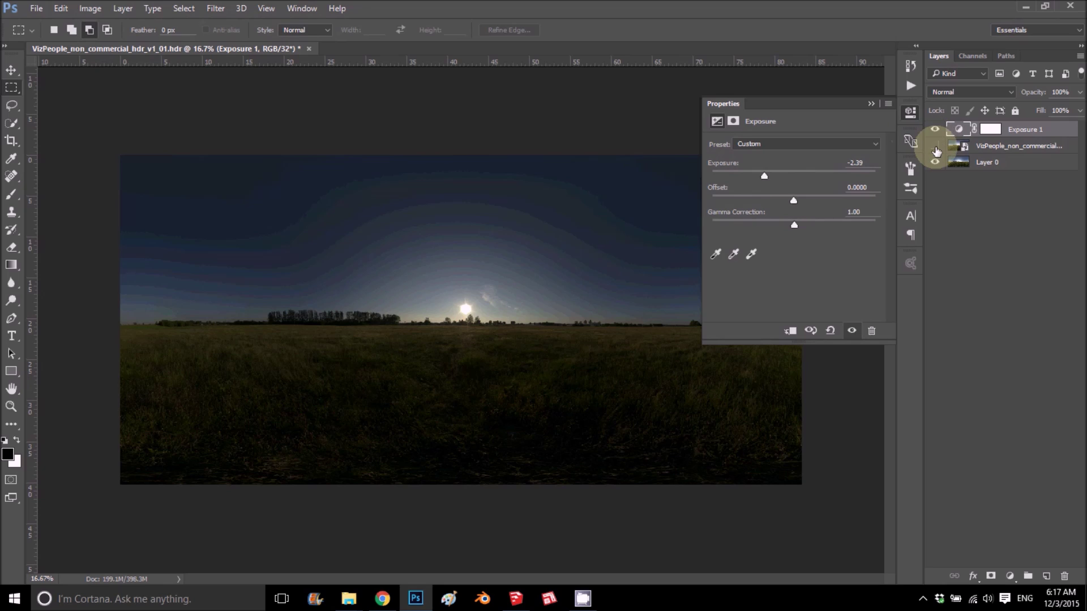
click(871, 105)
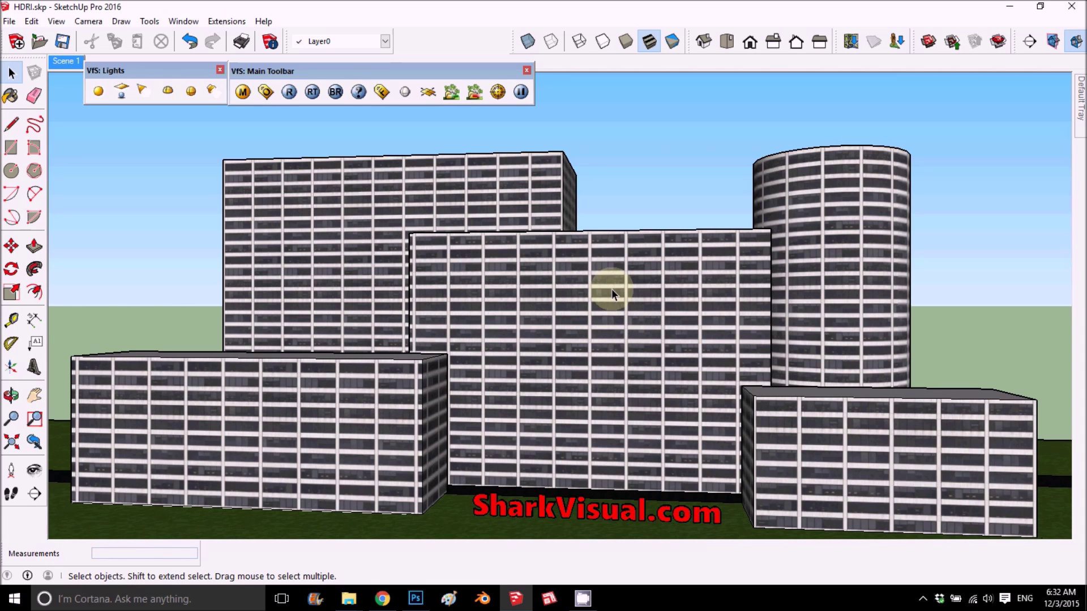
Orbit around the city-block buildings and open the V-Ray material editor
middle_drag(646, 216, 583, 274)
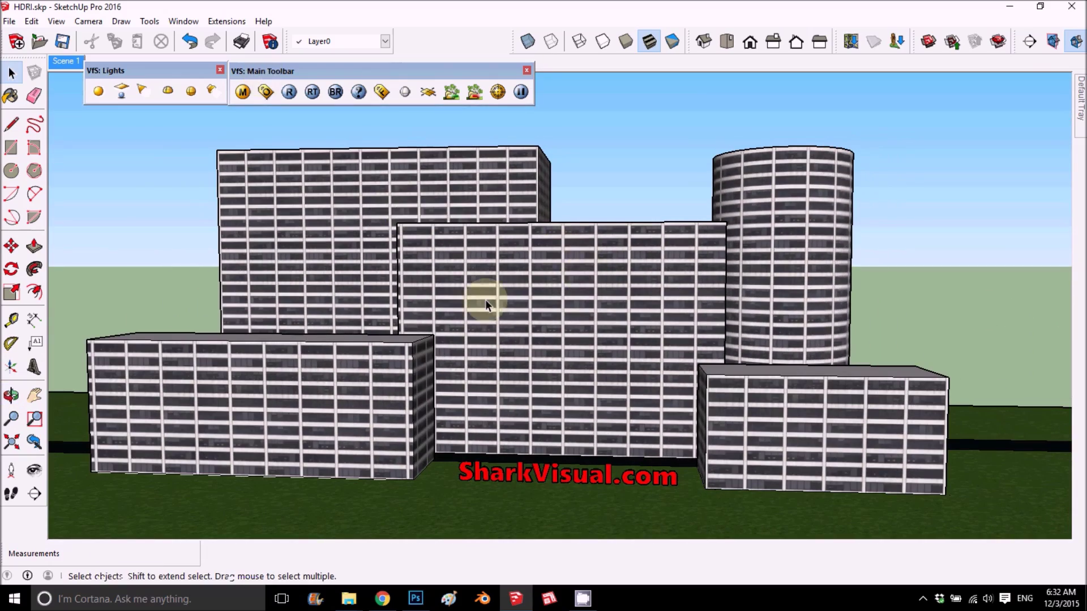
middle_drag(485, 300, 255, 328)
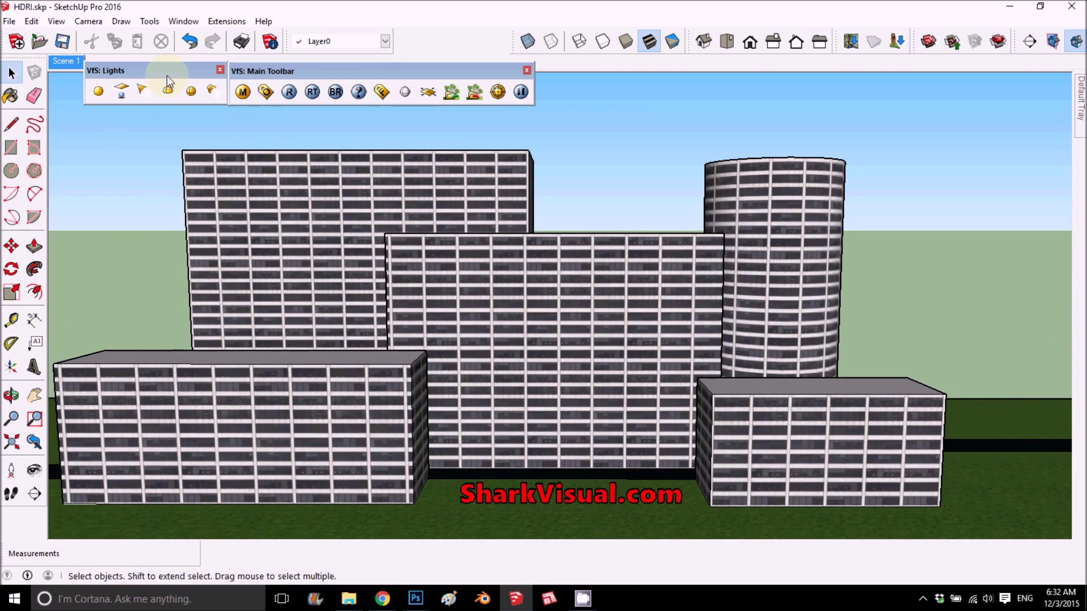
click(242, 92)
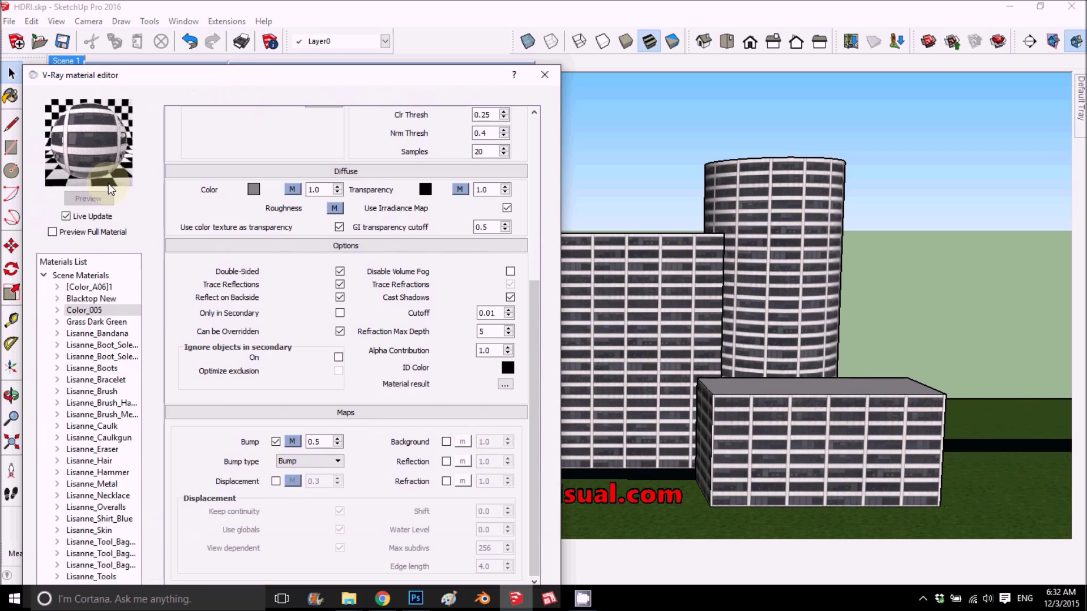
Sample the building façade material and preview its diffuse settings in the V-Ray editor
click(1078, 187)
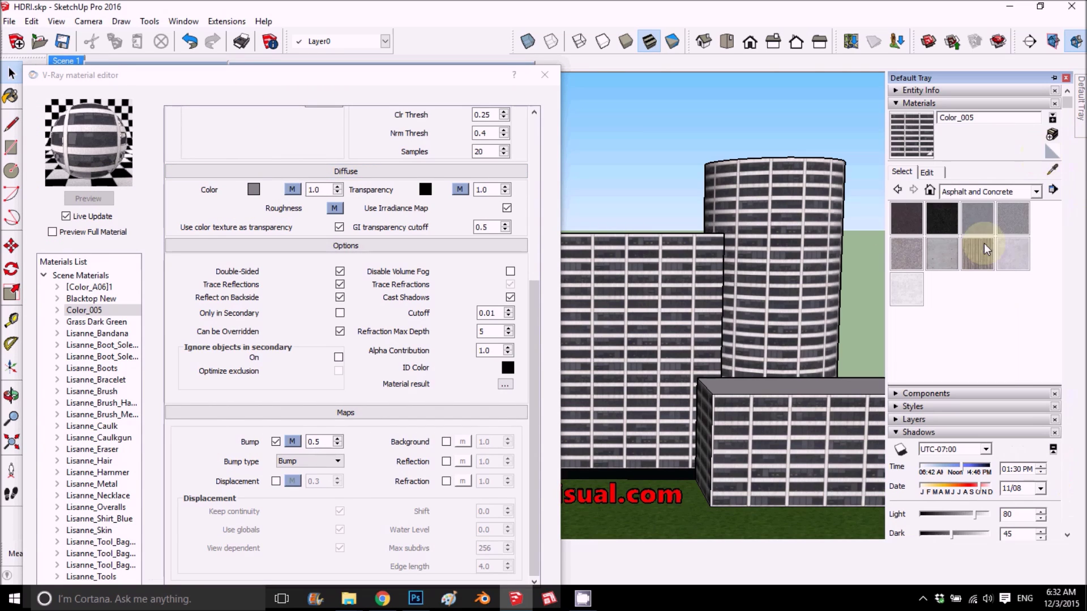
click(1052, 165)
click(675, 281)
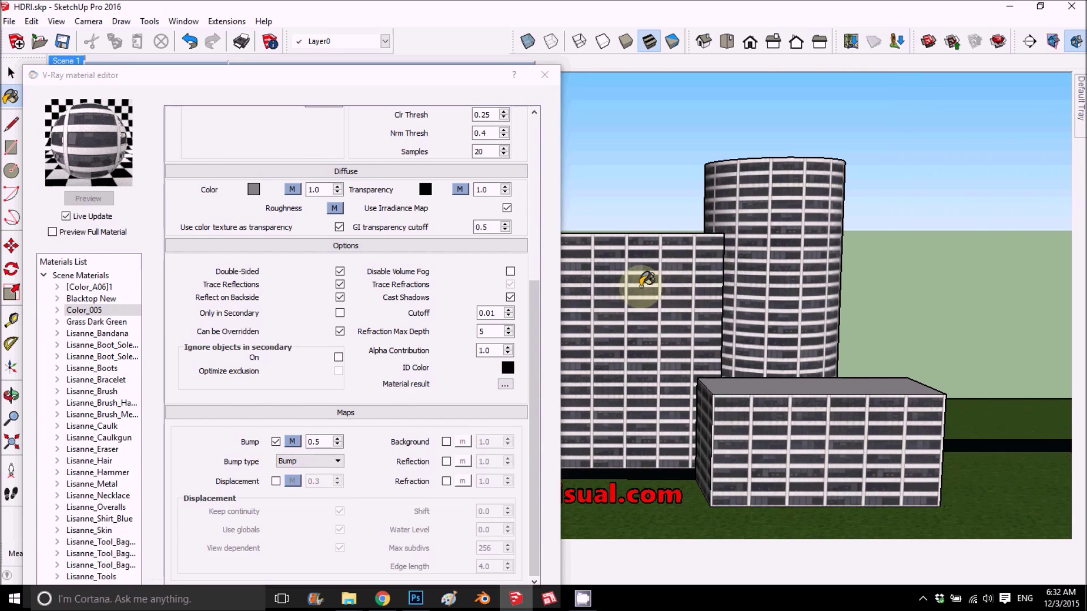
click(187, 182)
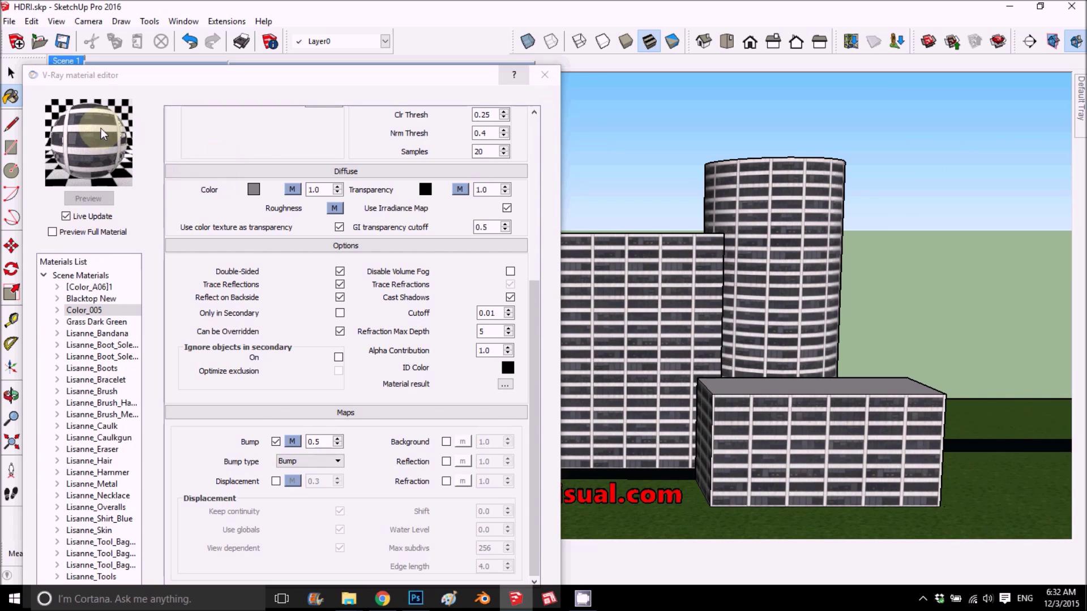
click(542, 75)
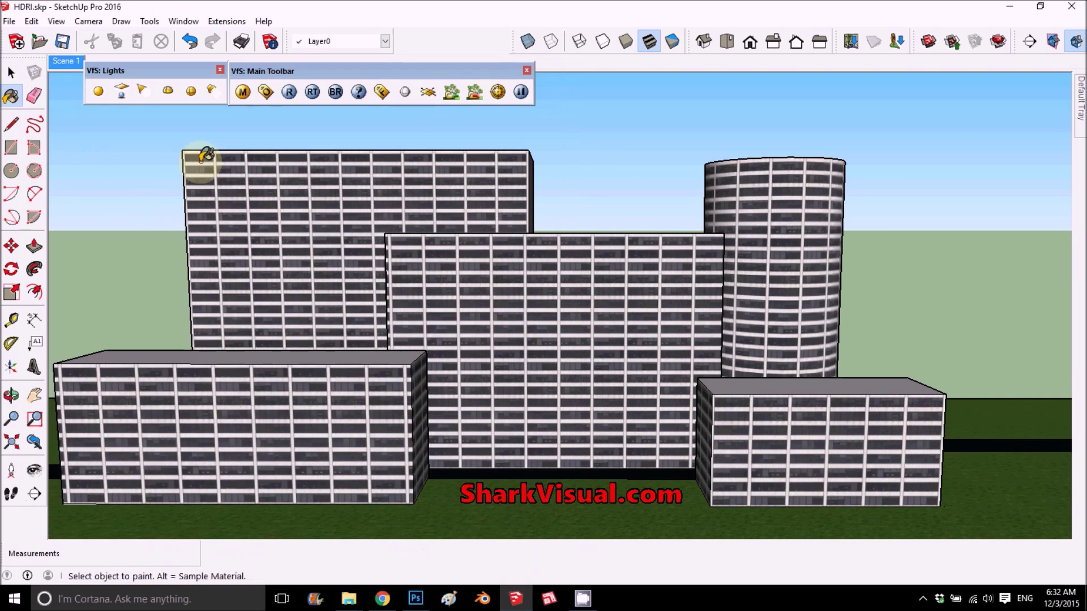
Close the V-Ray material editor and move the camera closer to the buildings
click(630, 283)
middle_drag(629, 283, 429, 242)
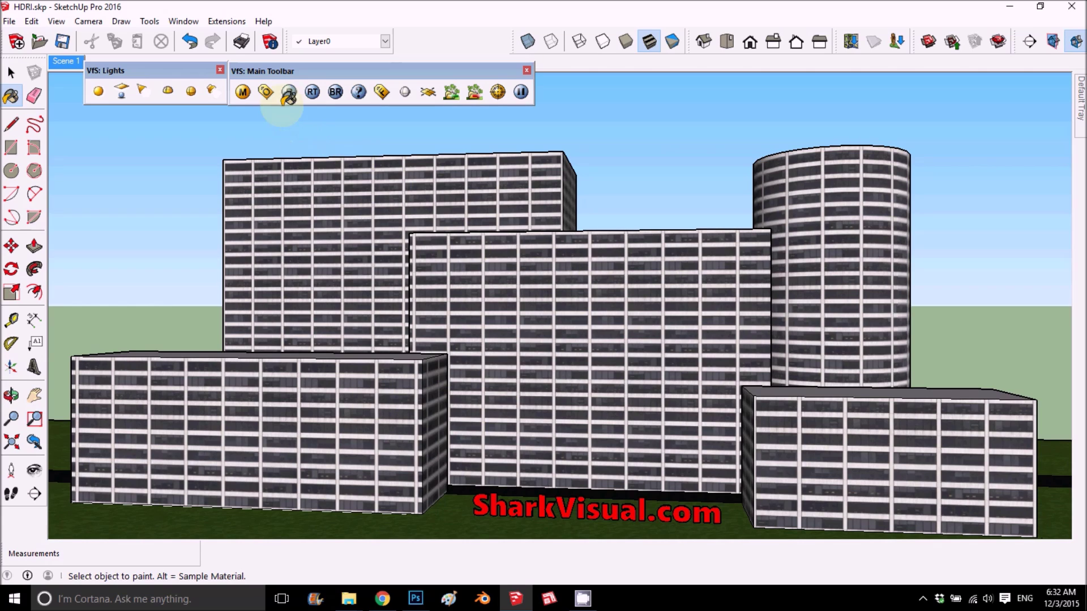
click(289, 96)
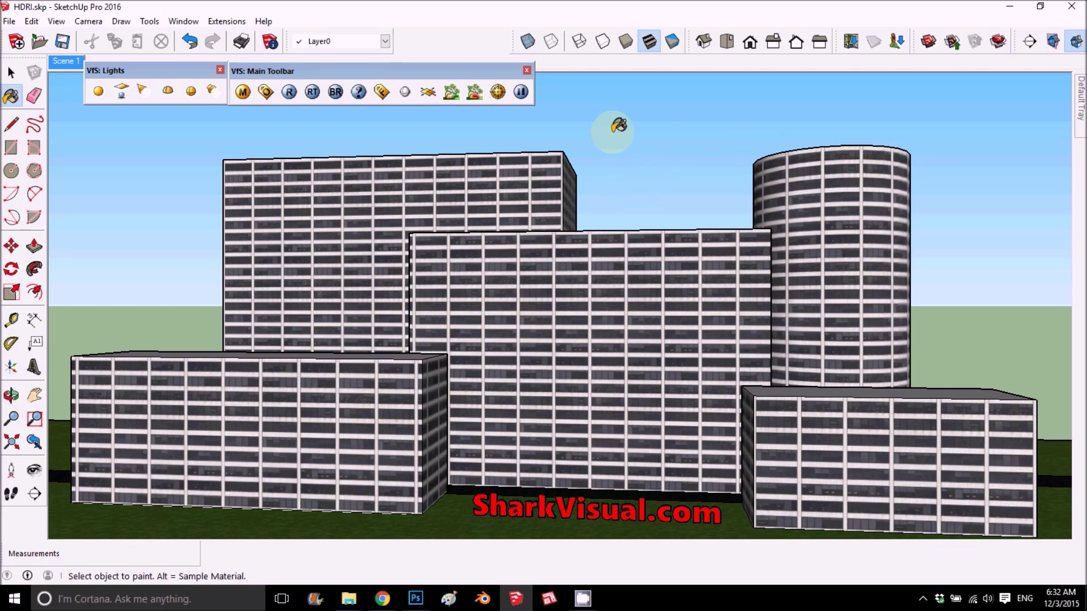
click(266, 93)
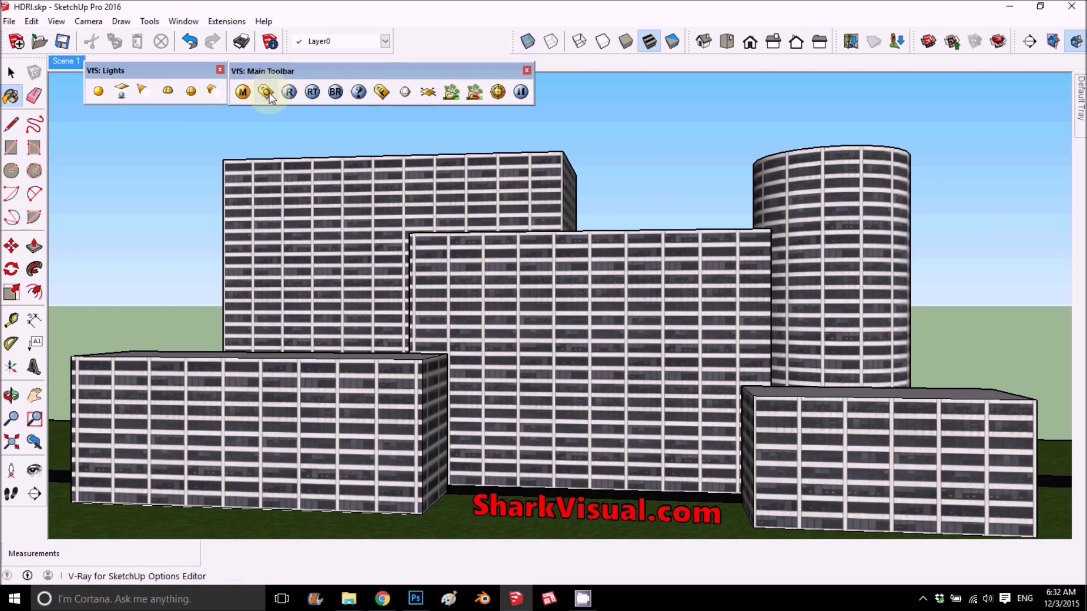
In V-Ray Options Environment, set the GI skylight map type to TexBitmap
click(270, 98)
drag(747, 76, 800, 71)
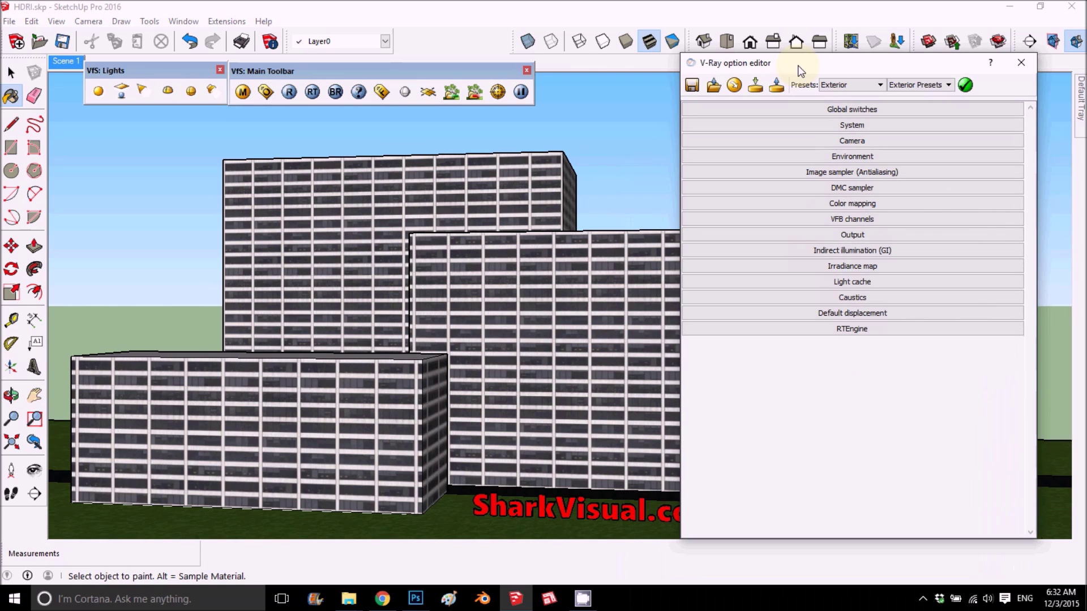
click(856, 157)
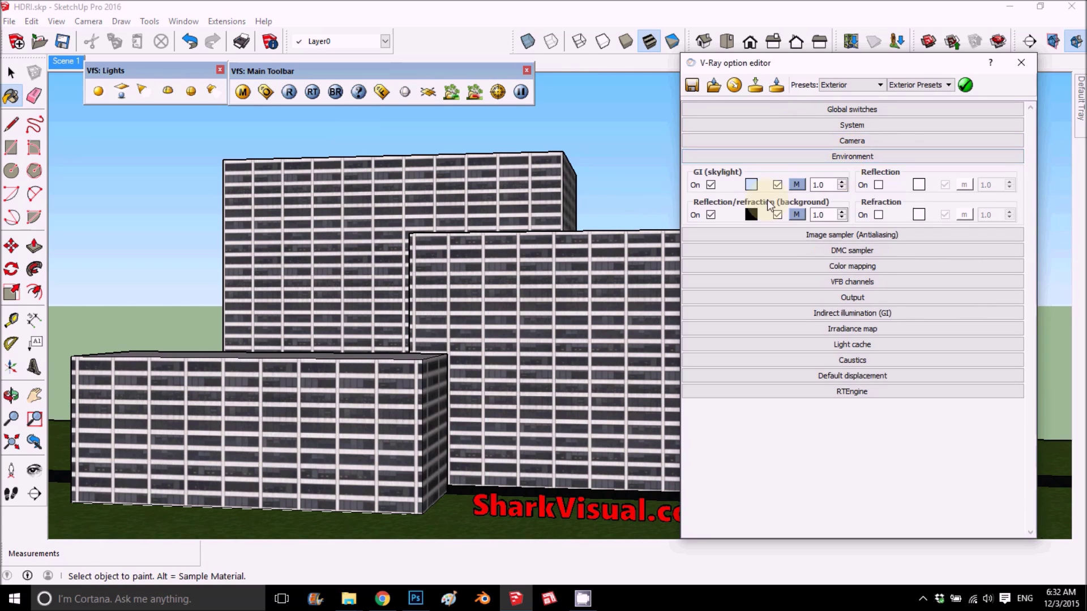
click(796, 185)
click(306, 221)
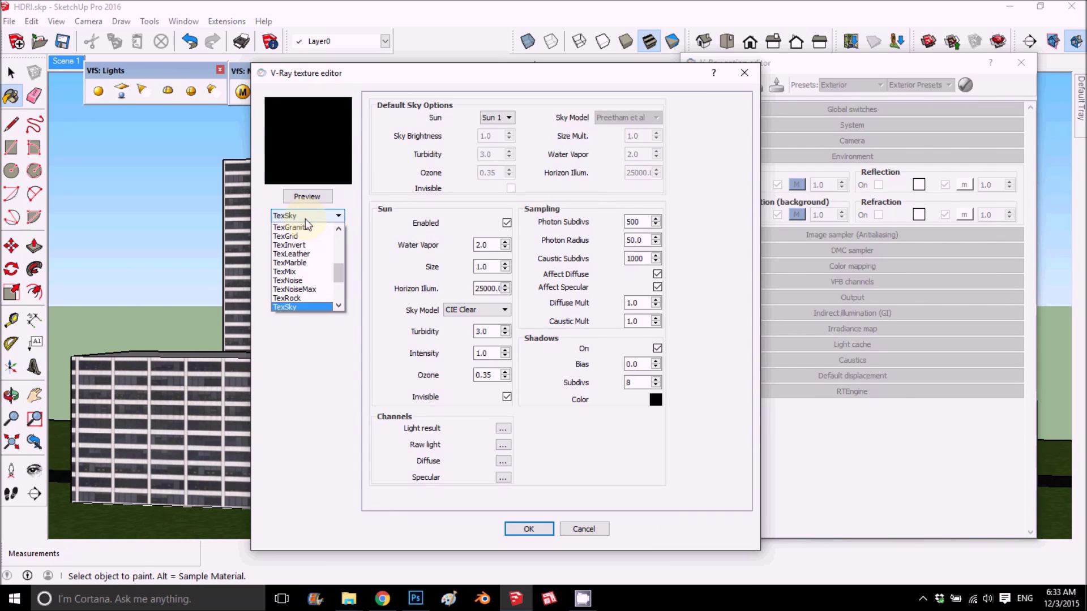
scroll(315, 248, up, 5)
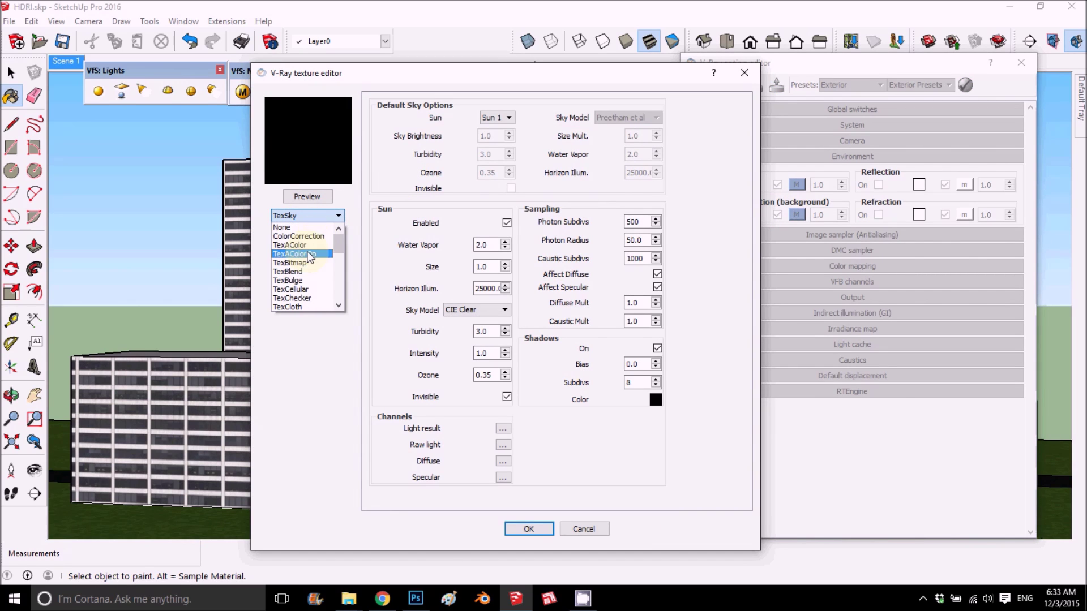
click(306, 263)
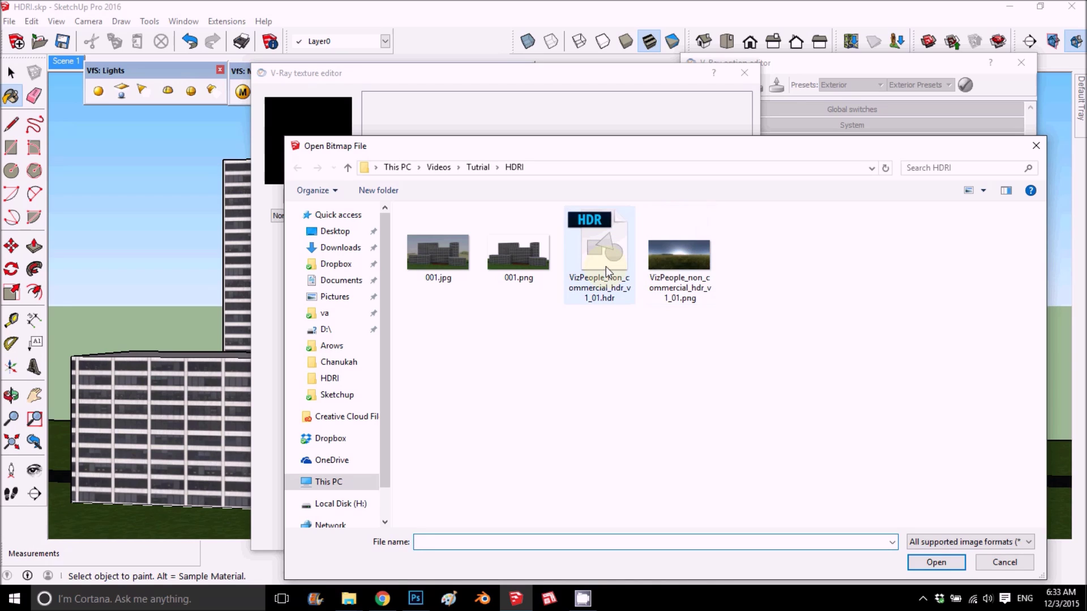
Load the VizPeople panorama PNG as the skylight bitmap and set its multiplier to 3
click(688, 260)
click(924, 563)
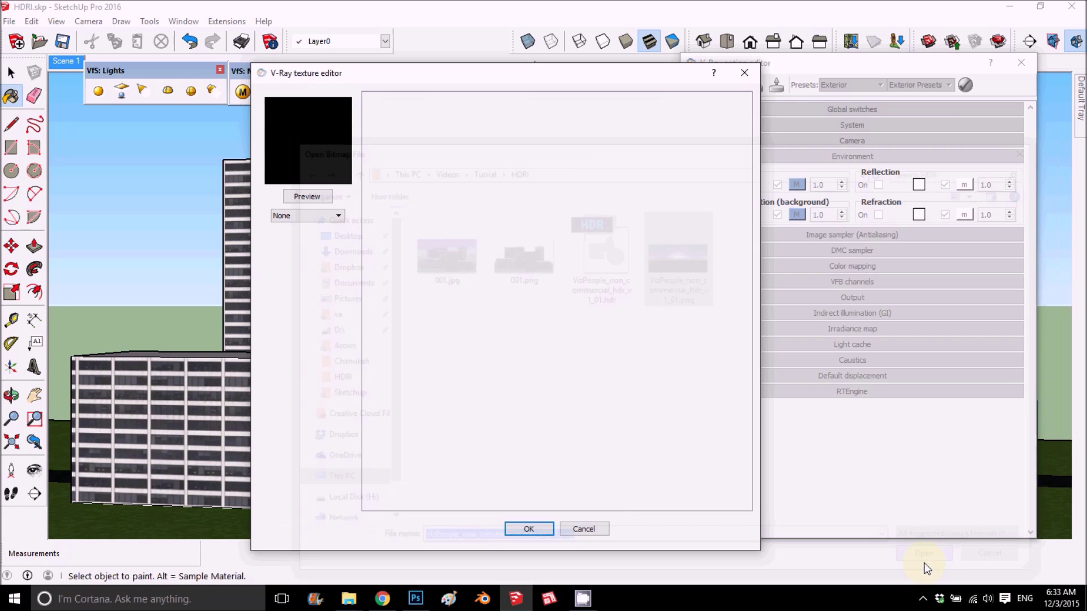
click(535, 527)
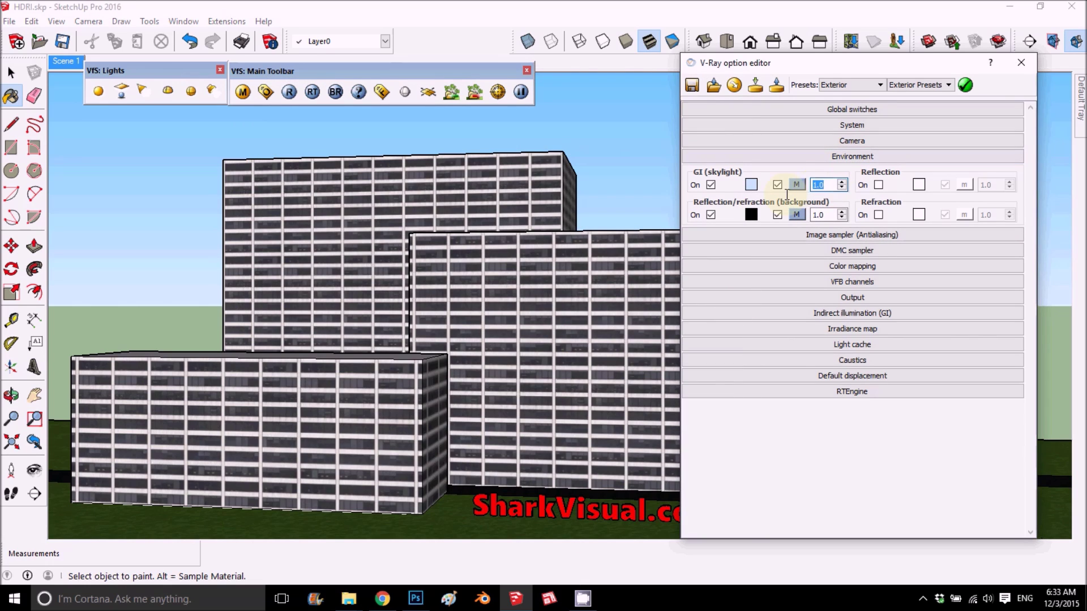
text(3)
Give the background environment a bitmap map using the VizPeople panorama PNG
click(797, 214)
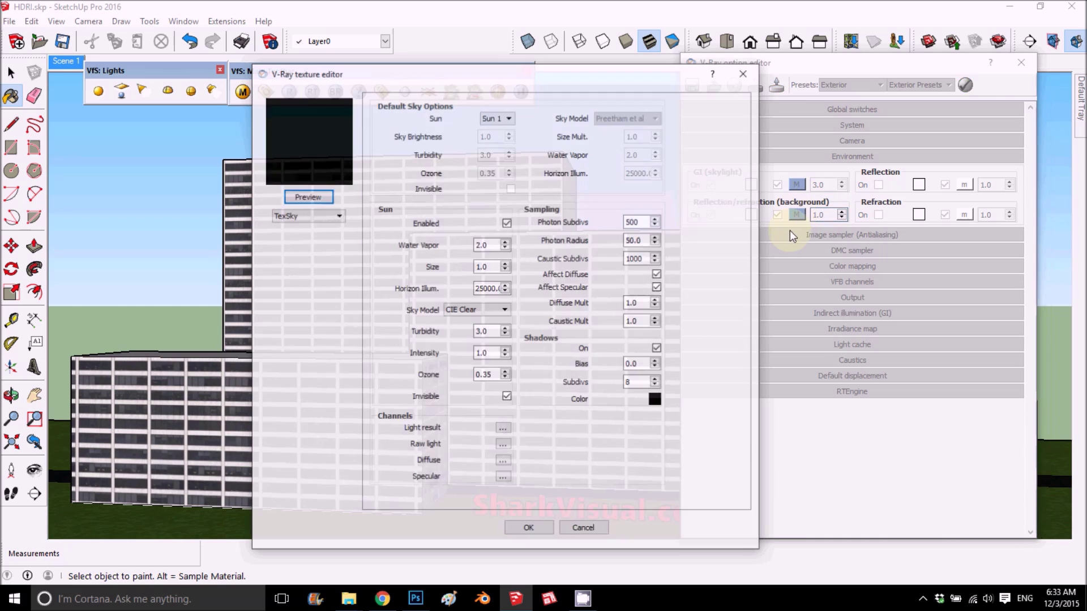
click(323, 216)
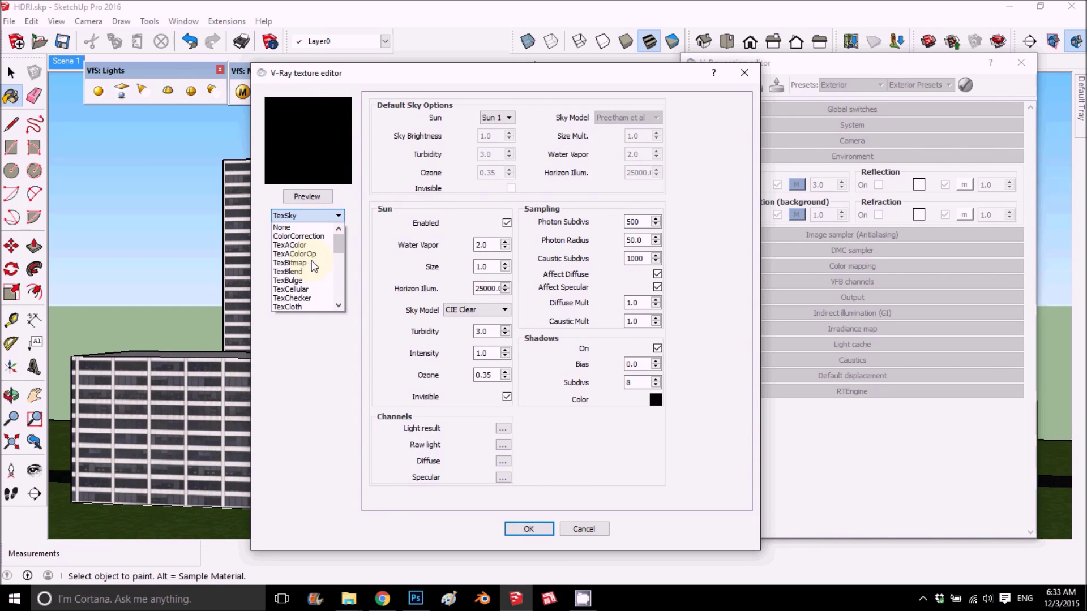
click(306, 264)
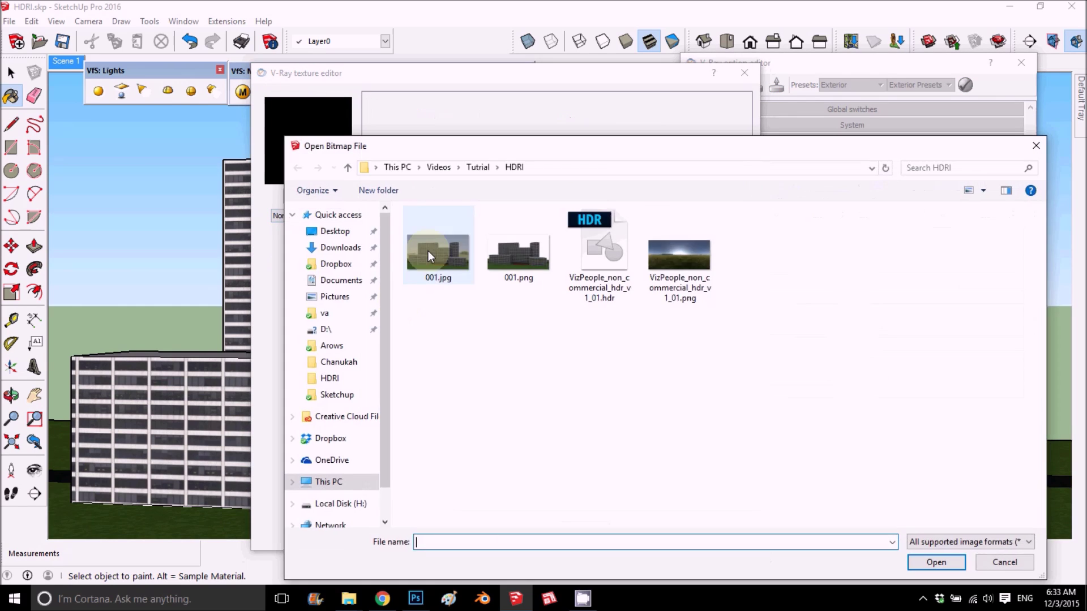
click(692, 302)
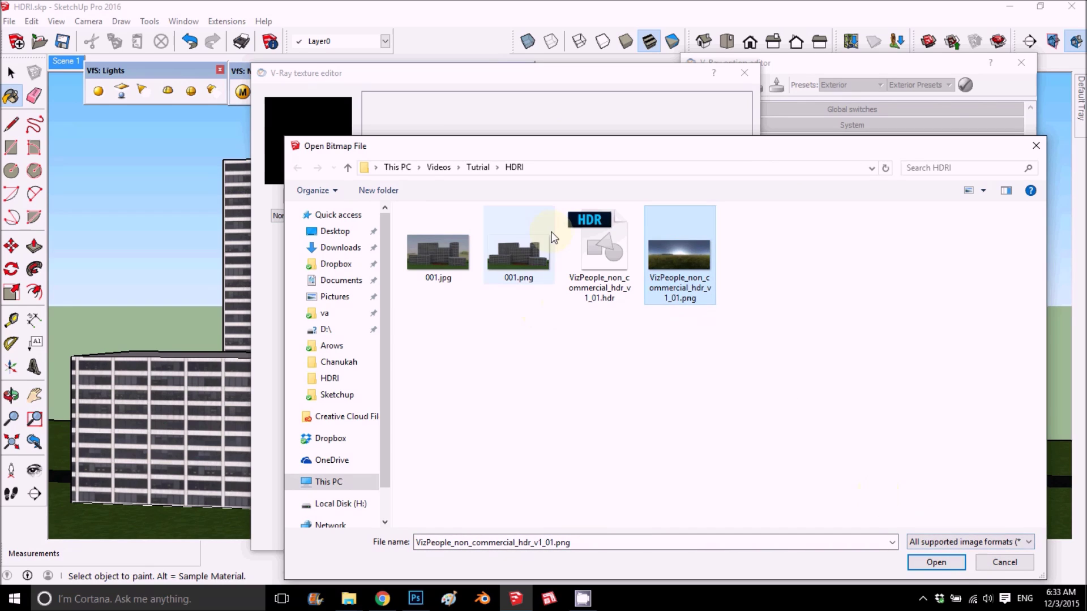
click(937, 562)
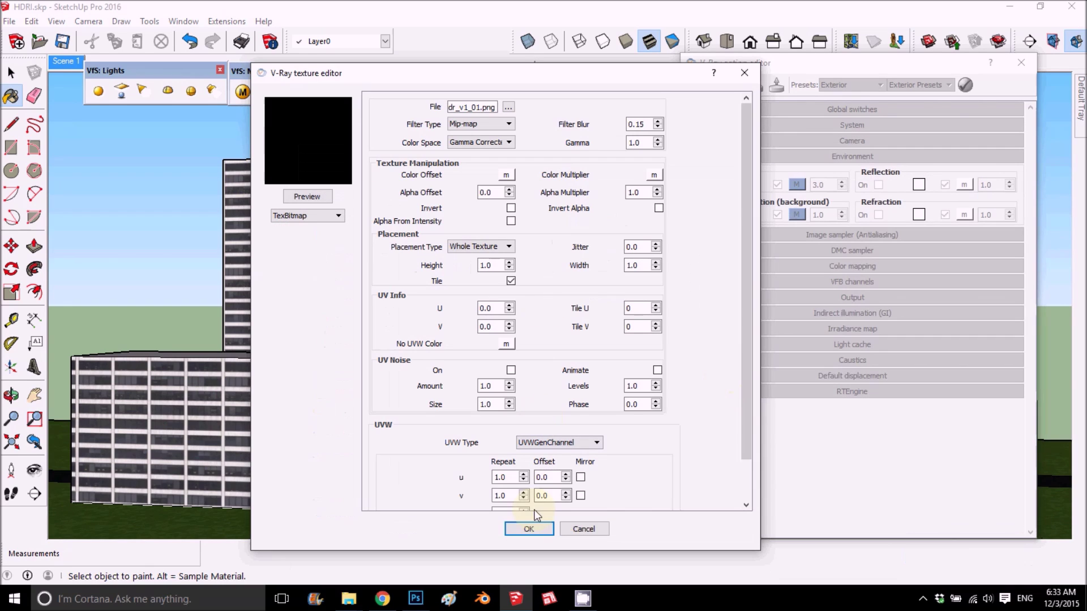
click(530, 529)
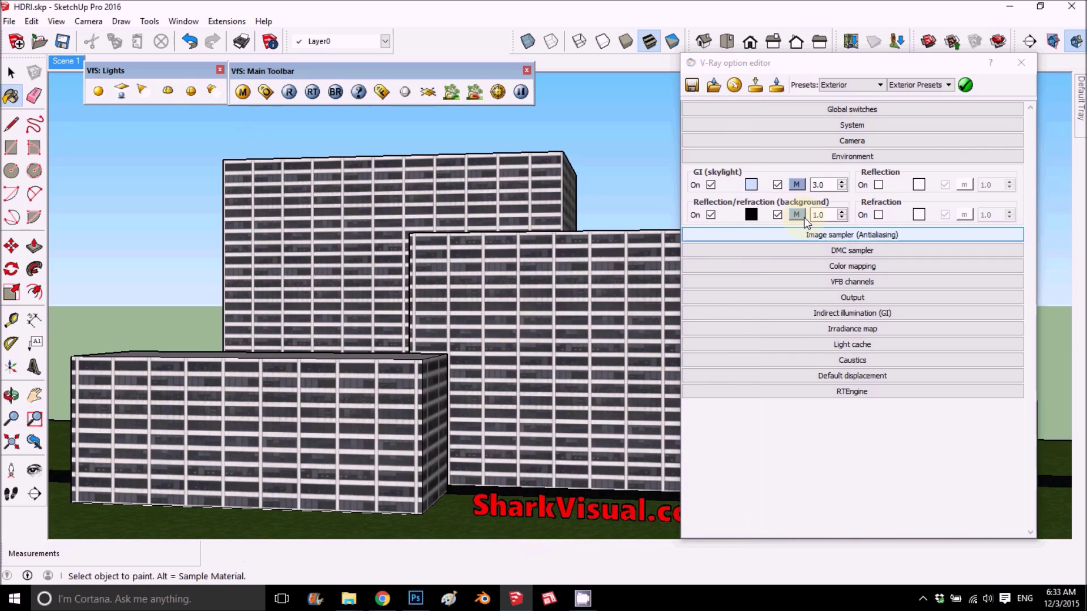
Set UVW type to UVWGenEnvironment for both the background and GI skylight maps
click(797, 215)
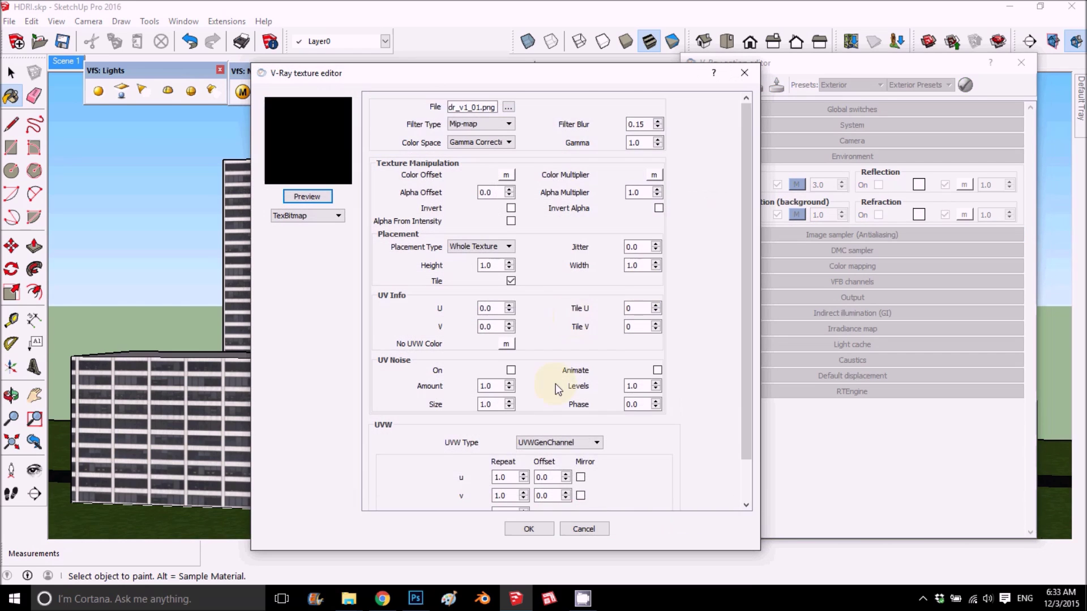
click(561, 397)
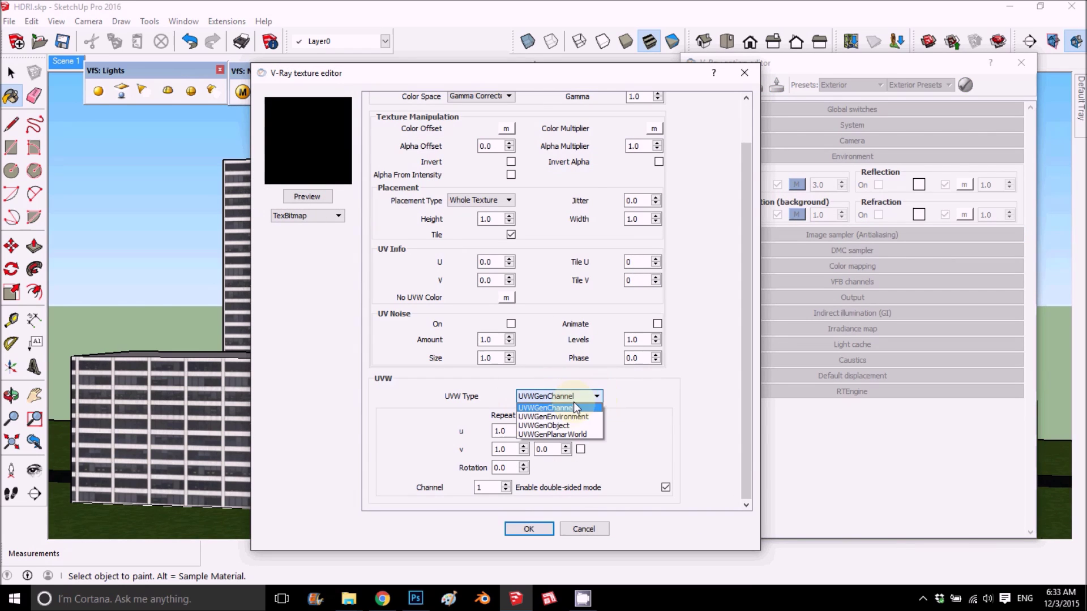
click(566, 423)
click(530, 529)
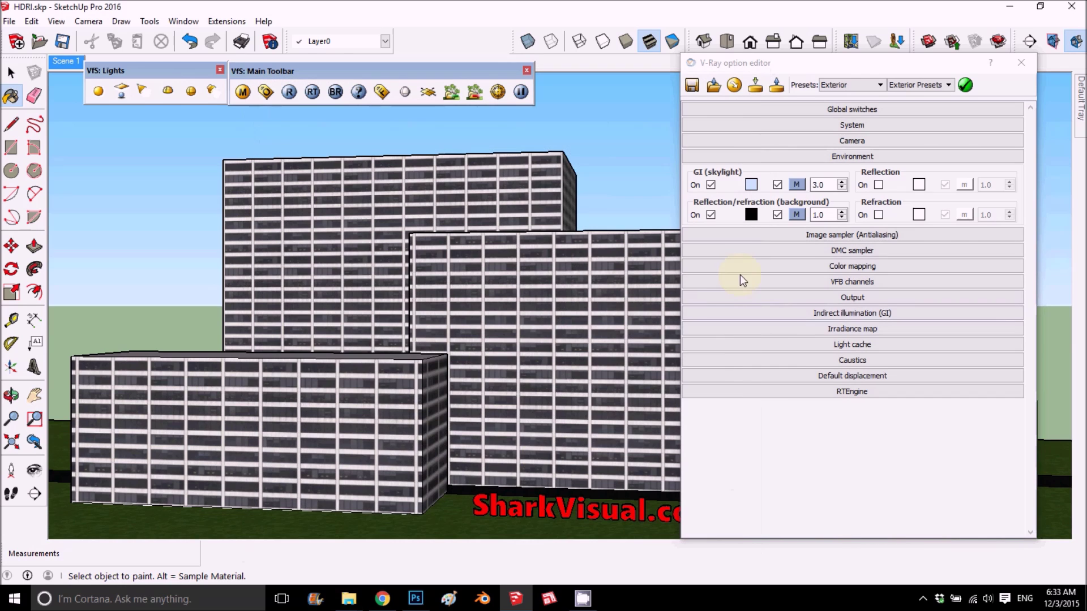
click(795, 187)
scroll(579, 372, down, 3)
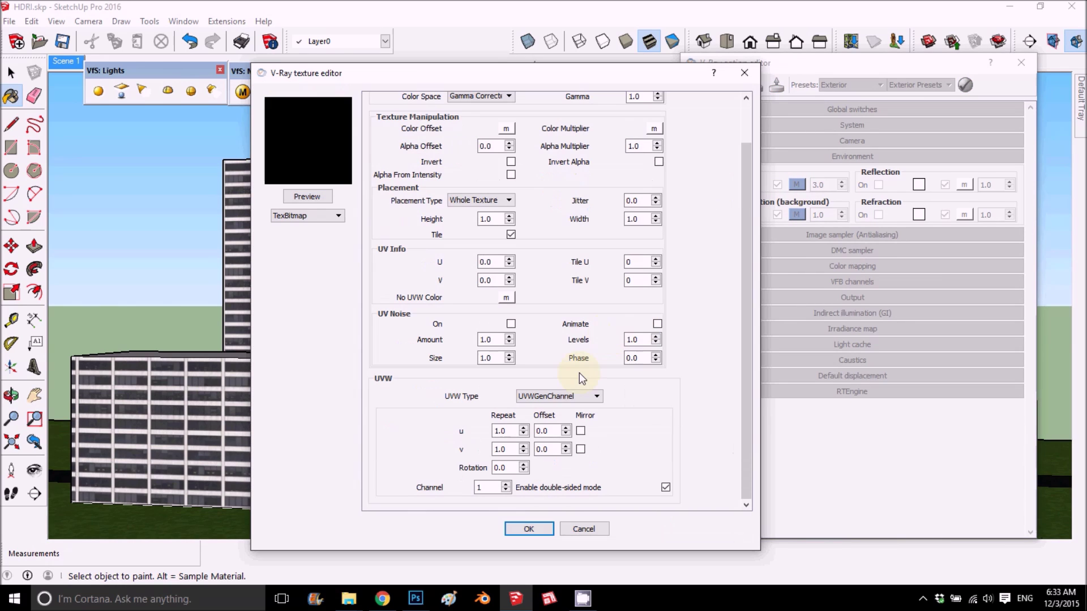
click(576, 396)
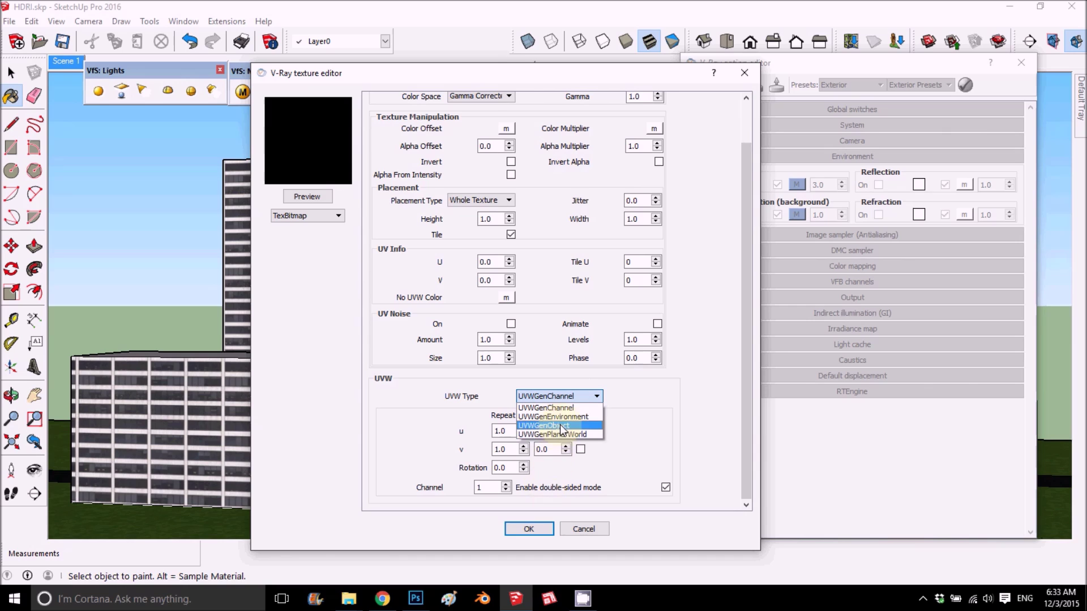
click(554, 416)
click(530, 529)
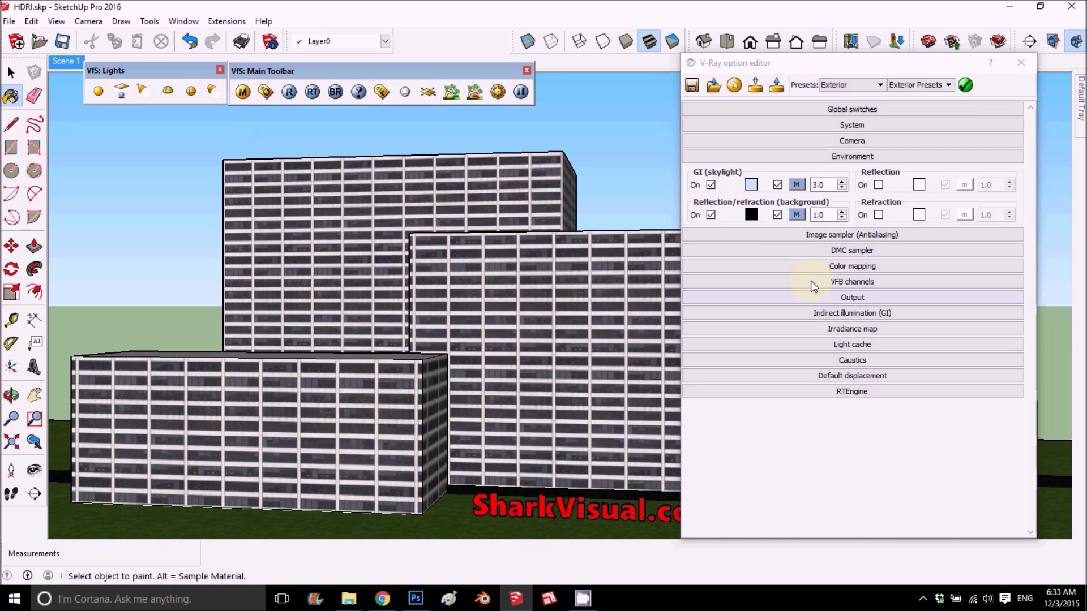
Set the background multiplier to 3.0 and the output size to 1920x1080
click(792, 216)
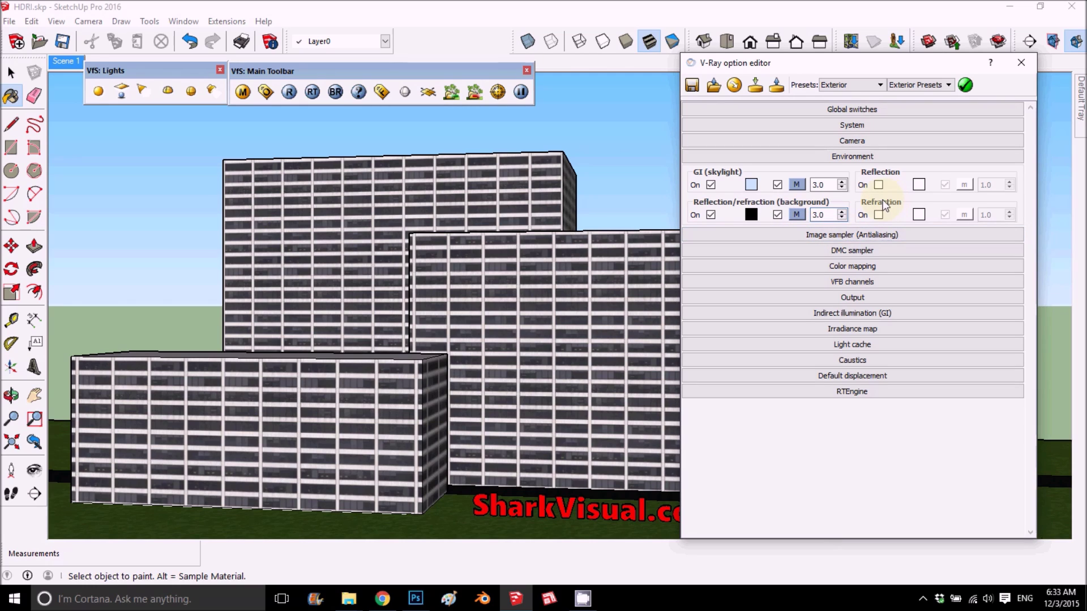
click(856, 297)
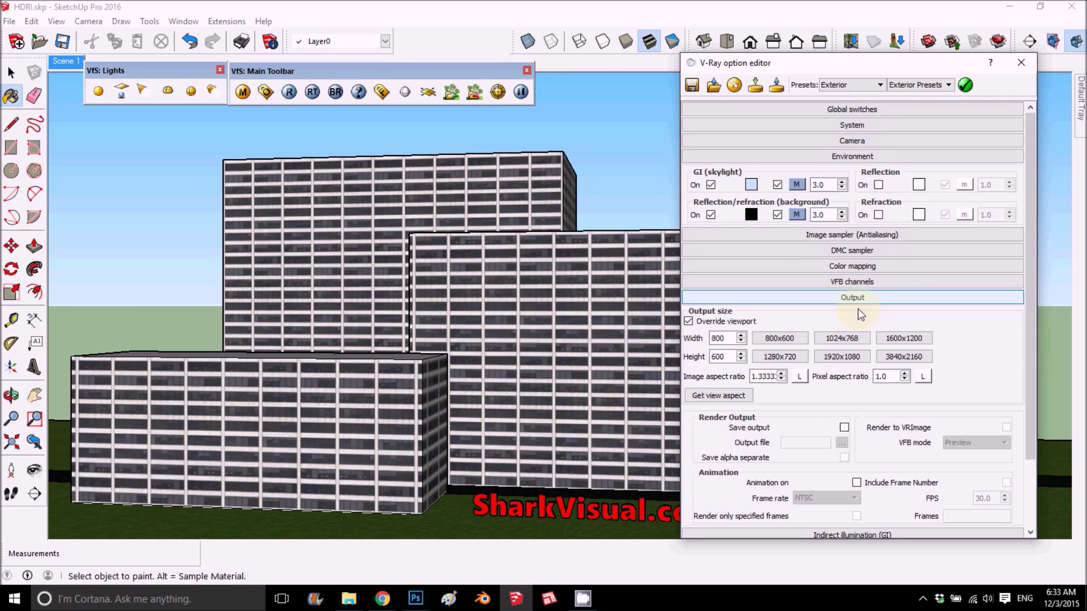
click(834, 358)
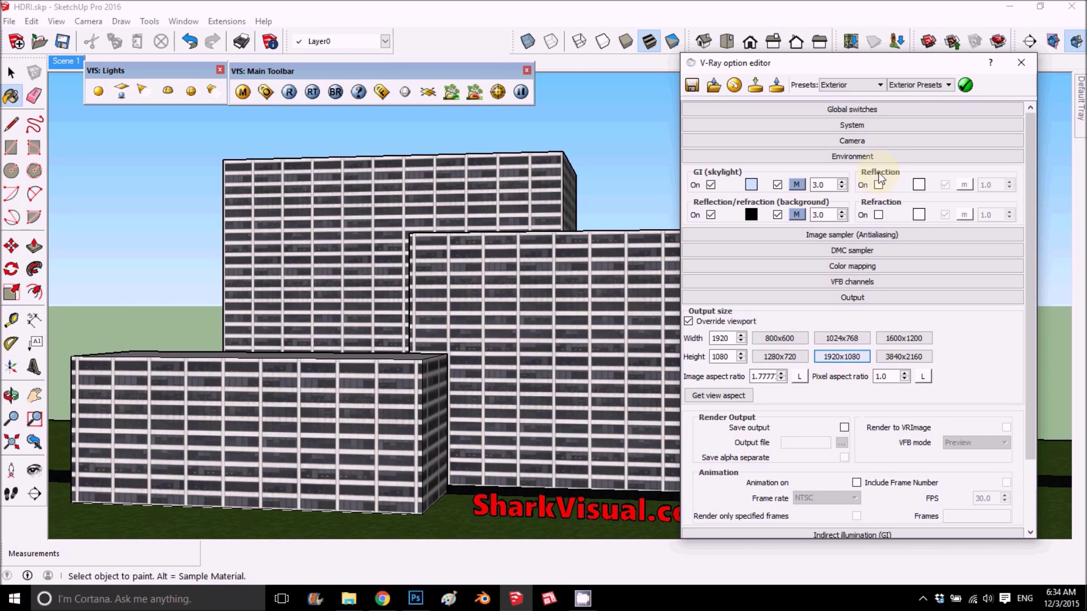
Apply the Exterior 05_VeryHigh_Quality preset
click(860, 85)
click(847, 115)
click(920, 85)
click(920, 148)
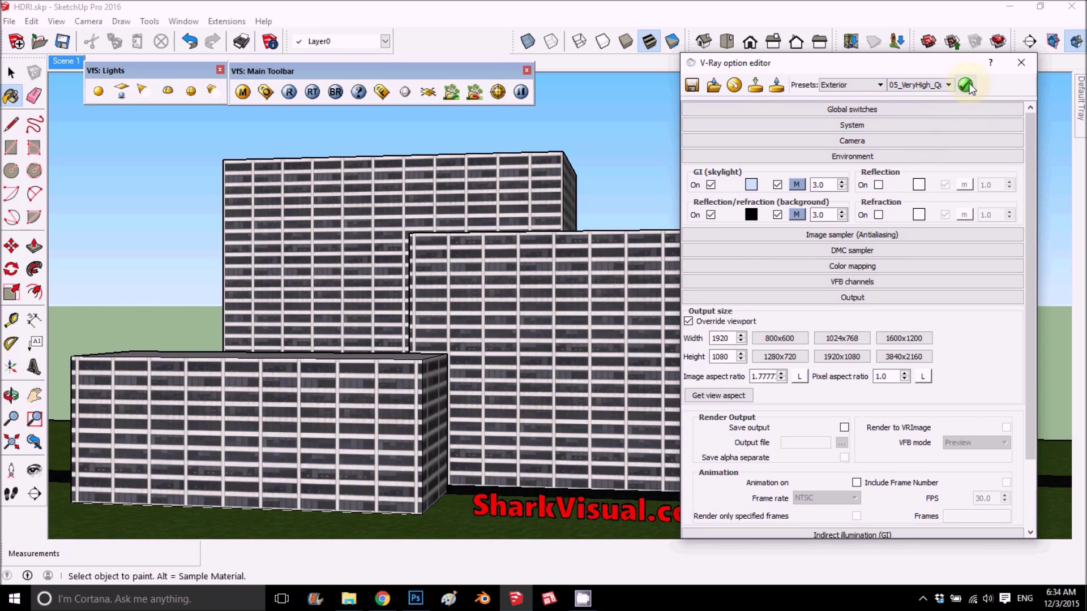
click(966, 86)
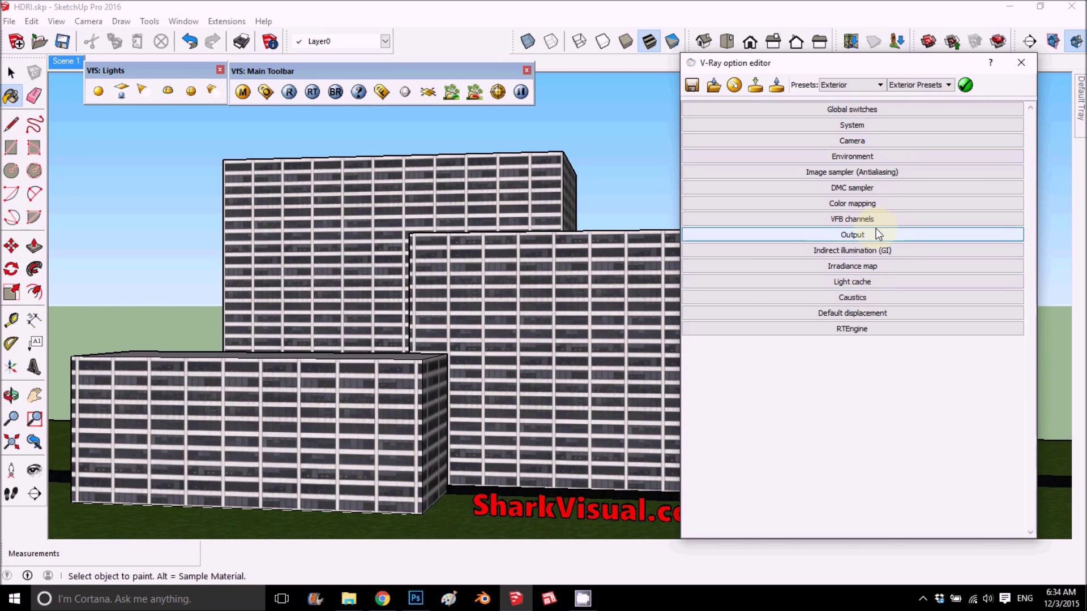
Turn on ambient occlusion in indirect illumination with subdivs set to 25
click(878, 234)
click(878, 235)
click(882, 249)
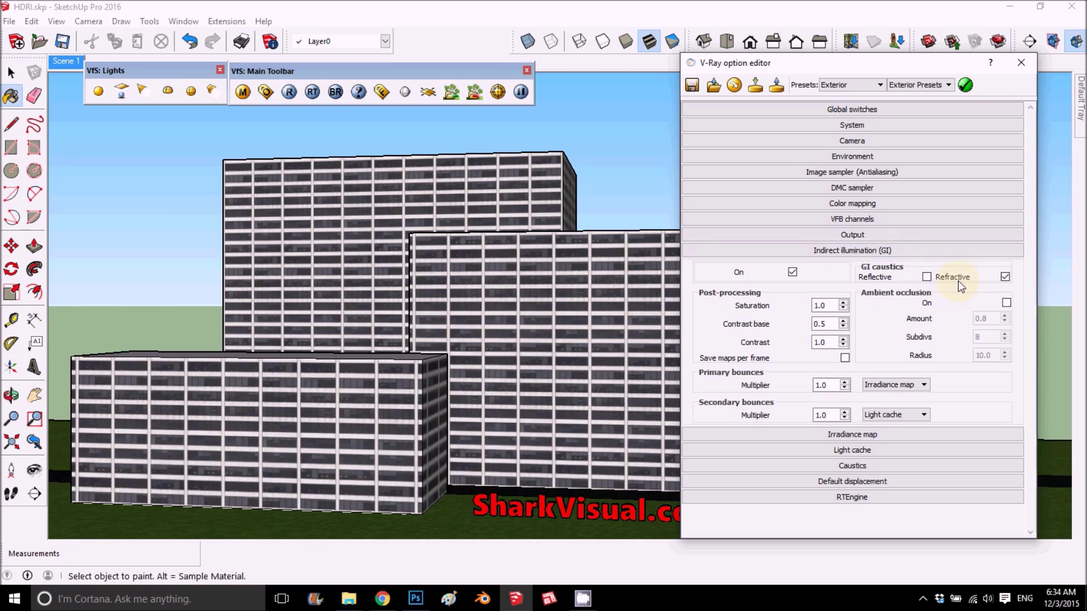
click(1006, 304)
double_click(988, 338)
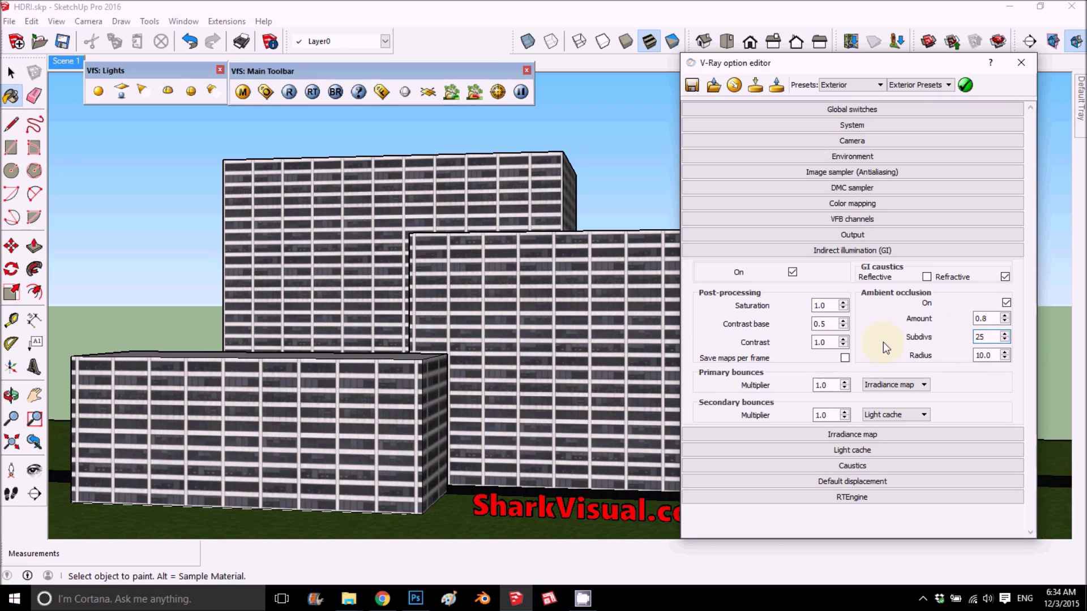
click(874, 256)
click(876, 256)
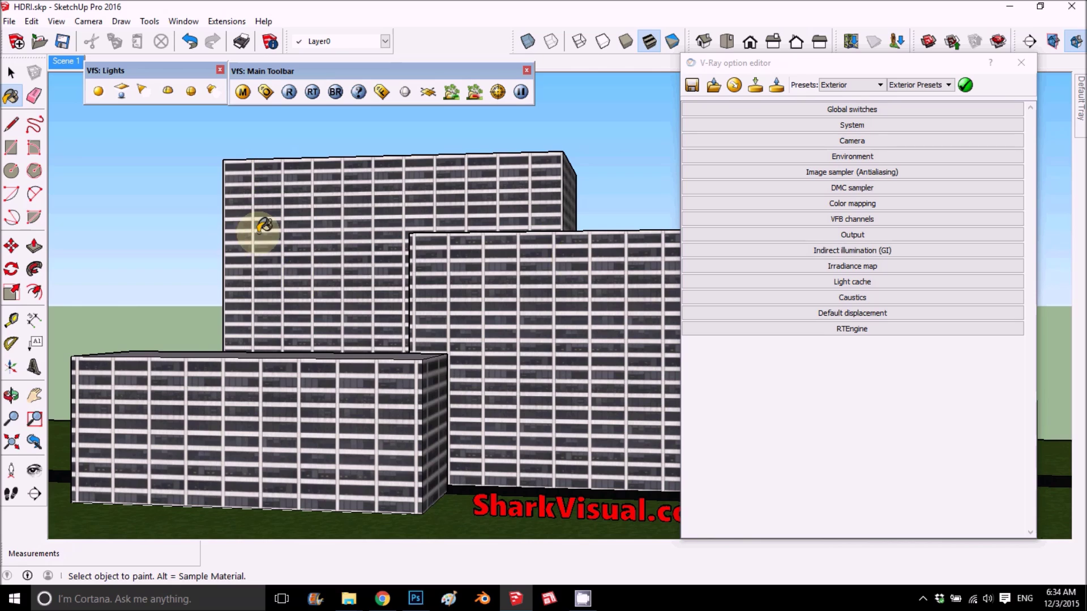
Render the city block, inspect it maximized at 100% zoom, then close the frame buffer
click(286, 94)
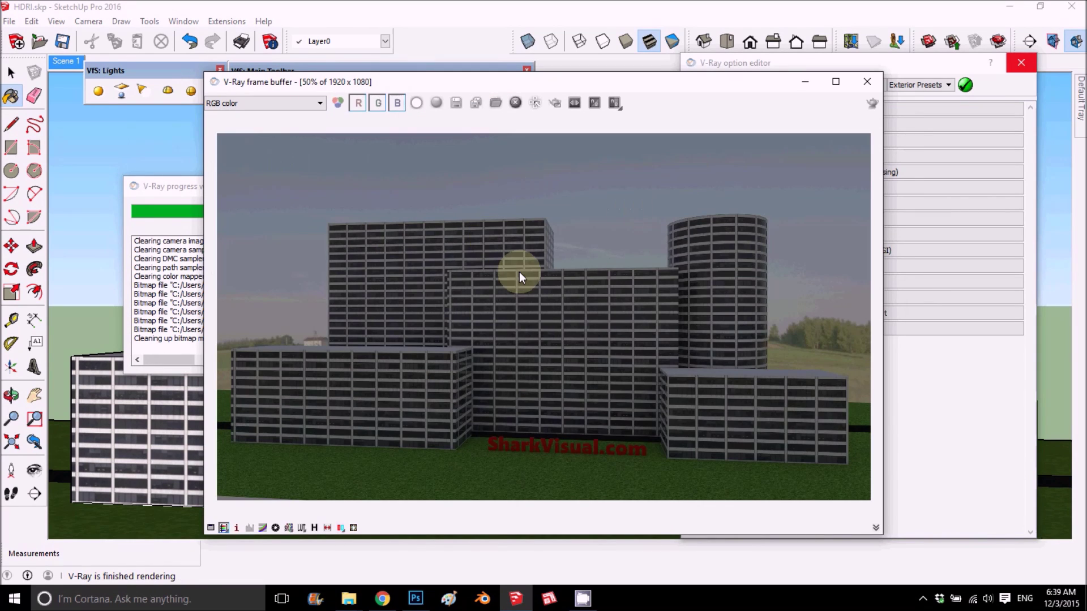
click(836, 82)
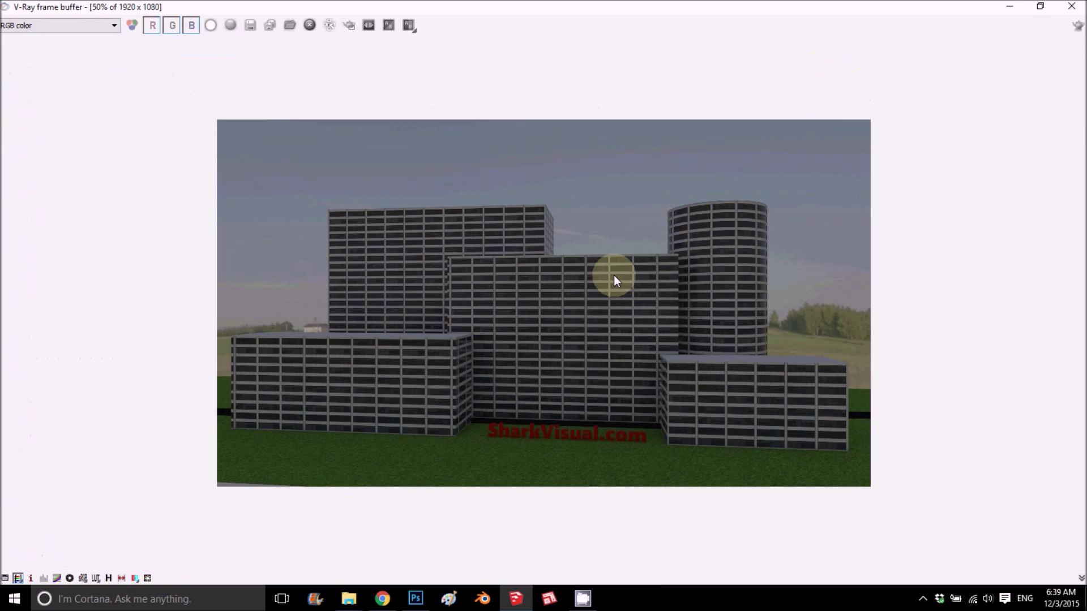
double_click(607, 279)
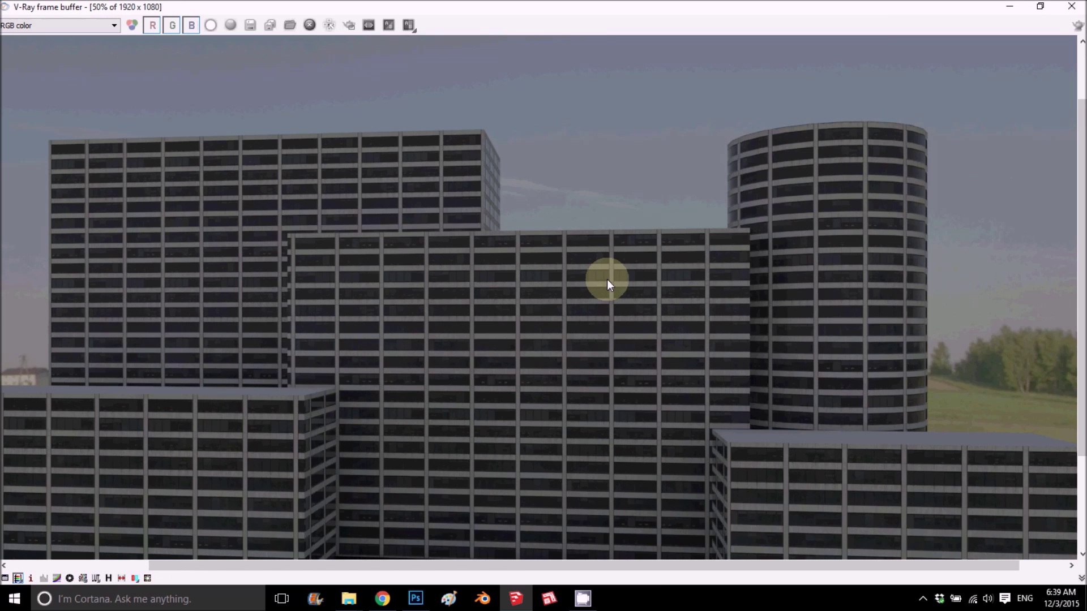
double_click(607, 280)
double_click(605, 298)
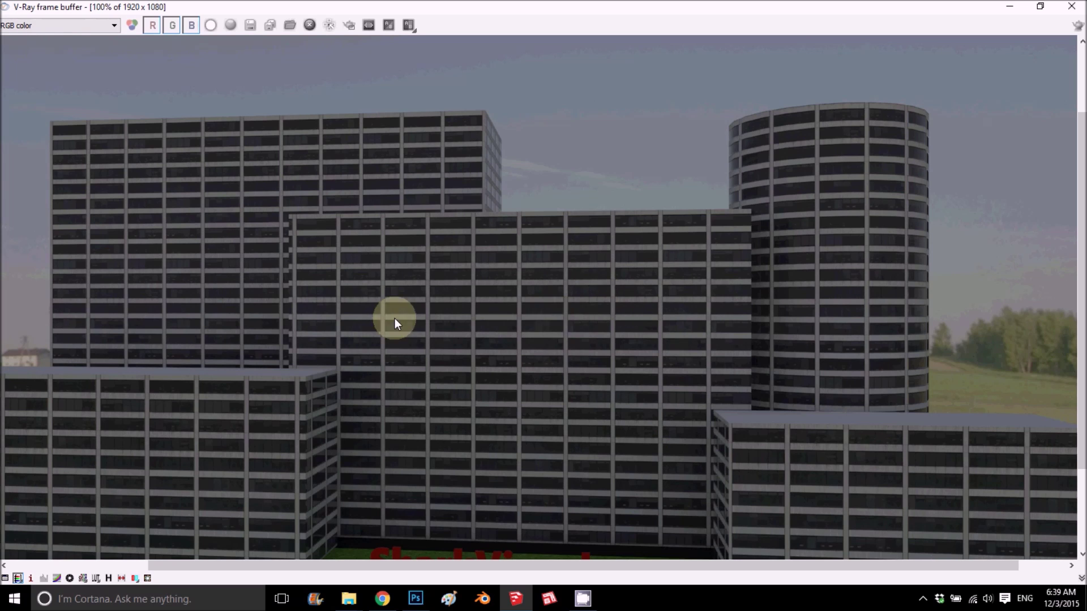
middle_drag(395, 318, 670, 287)
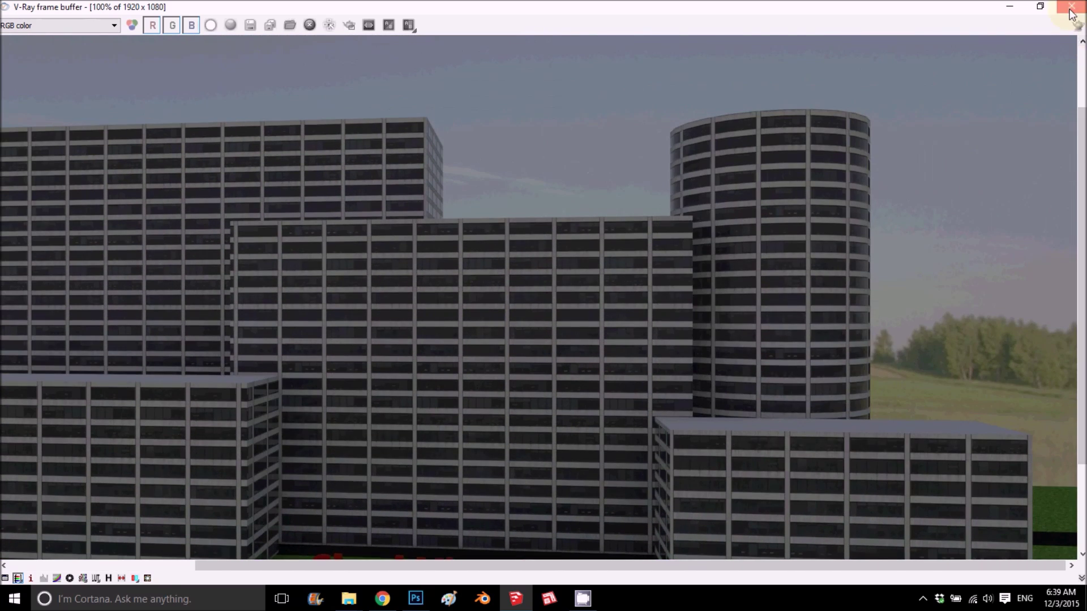
click(1071, 8)
Swap the GI skylight map image to the VizPeople .hdr panorama
click(856, 158)
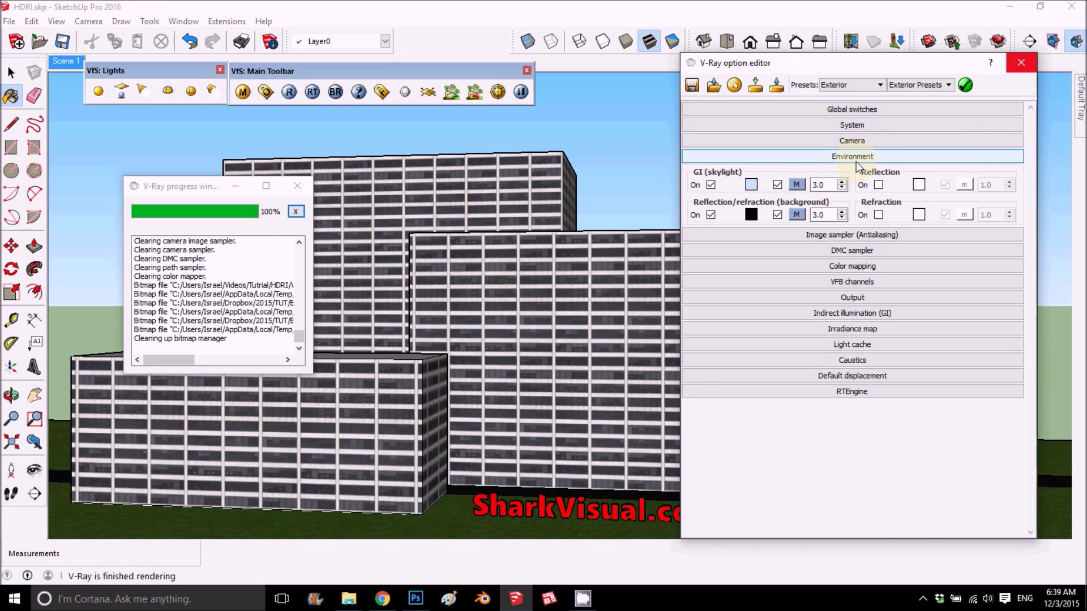
click(797, 185)
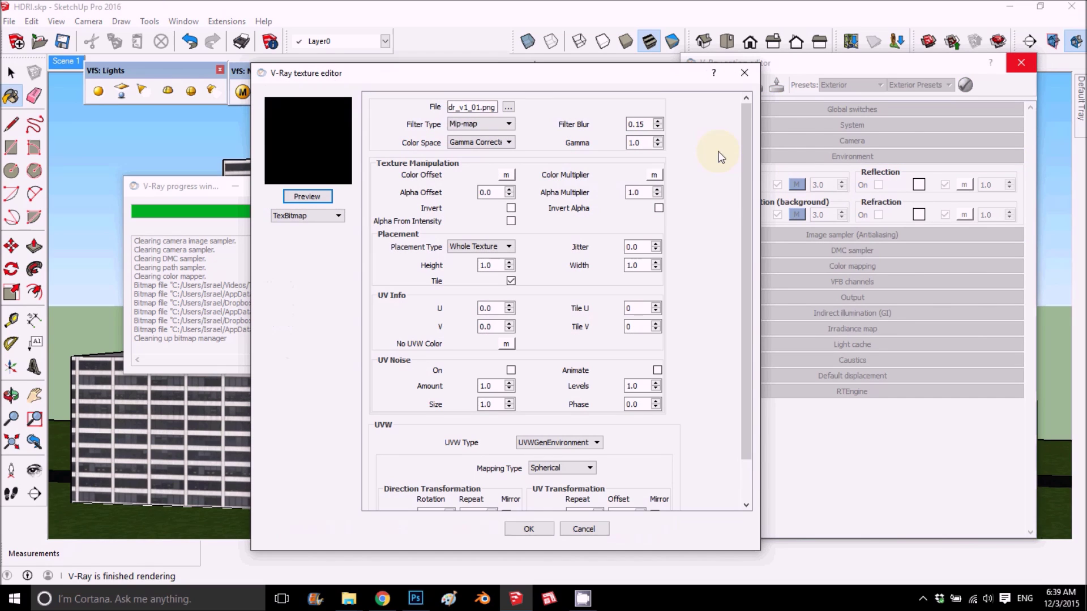
click(509, 107)
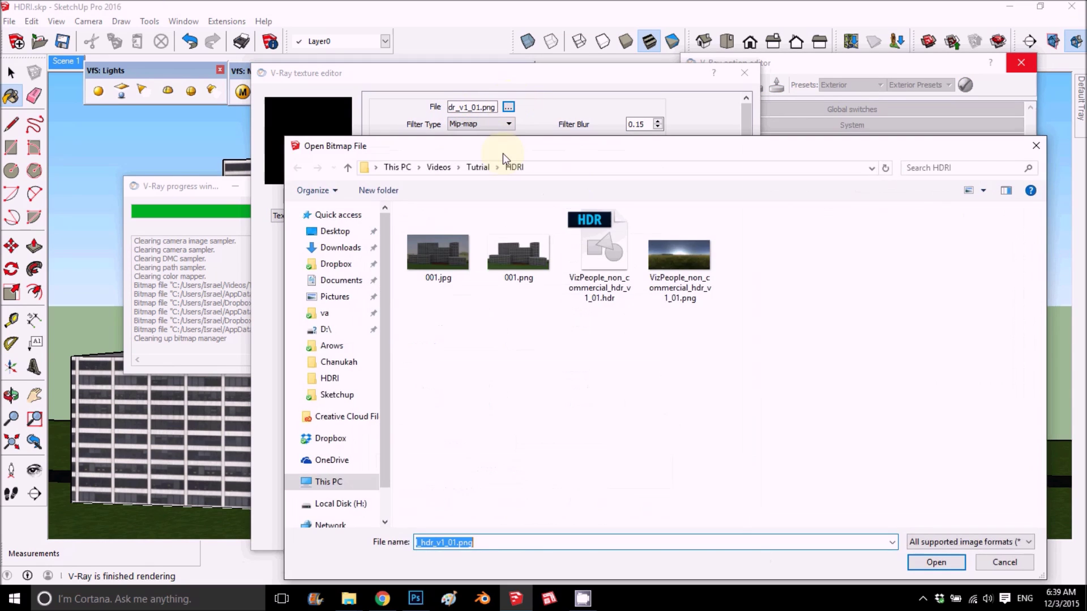
click(583, 232)
click(933, 563)
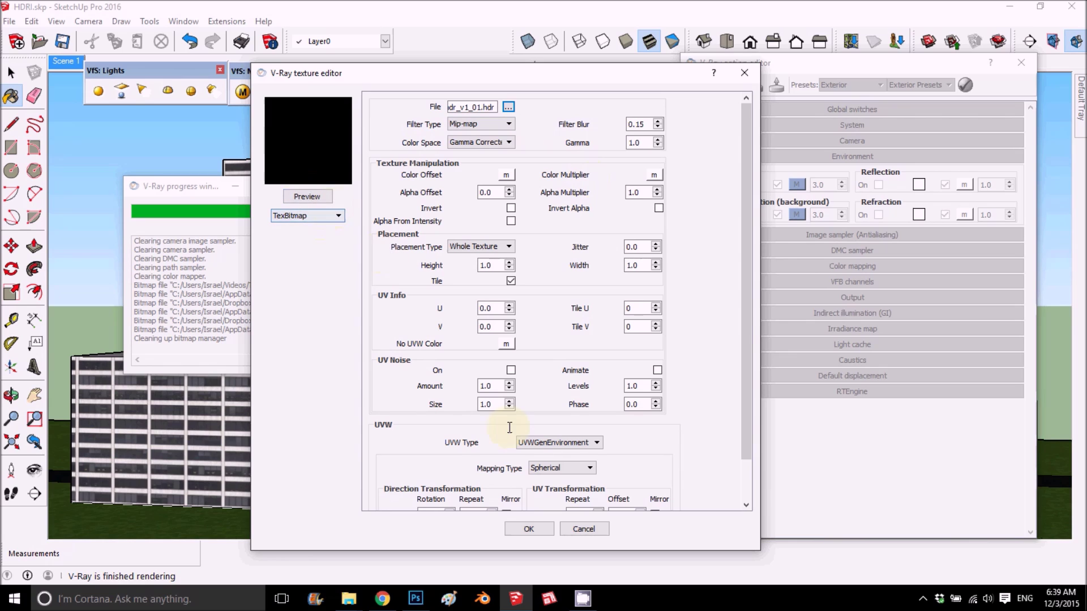
click(528, 528)
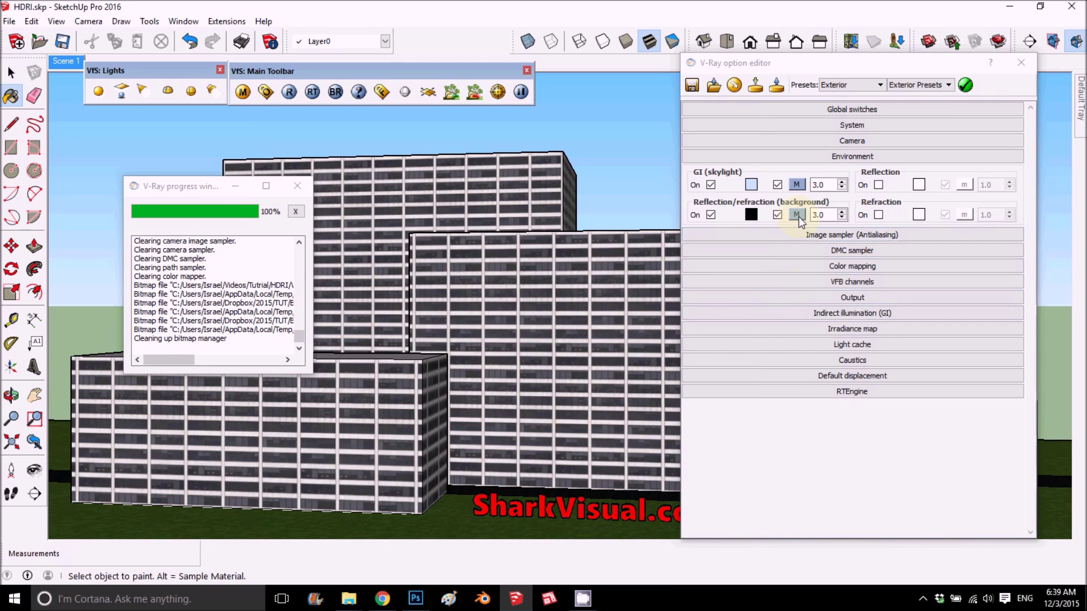
Load VizPeople_non_commercial_hdr_v1_01.hdr into the background map, preview and accept it
click(797, 214)
click(508, 107)
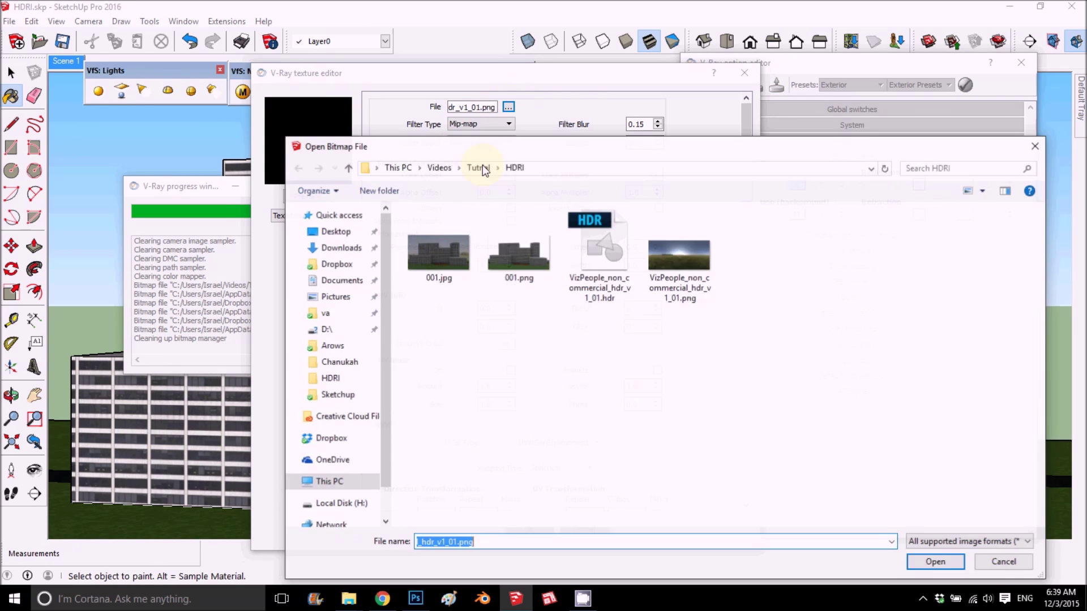
click(621, 252)
click(937, 559)
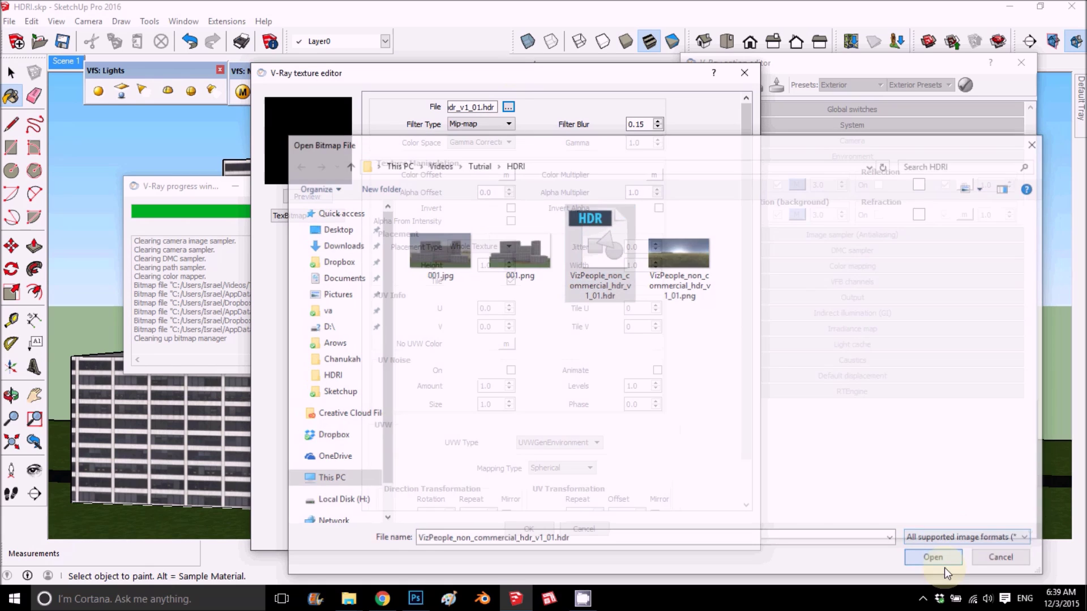
click(306, 197)
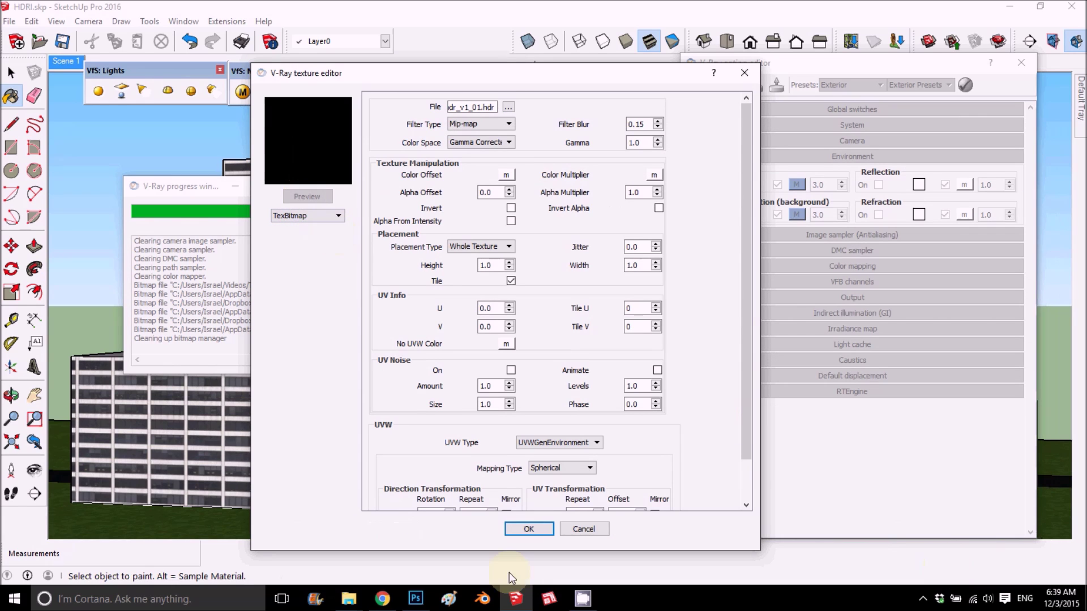
click(528, 529)
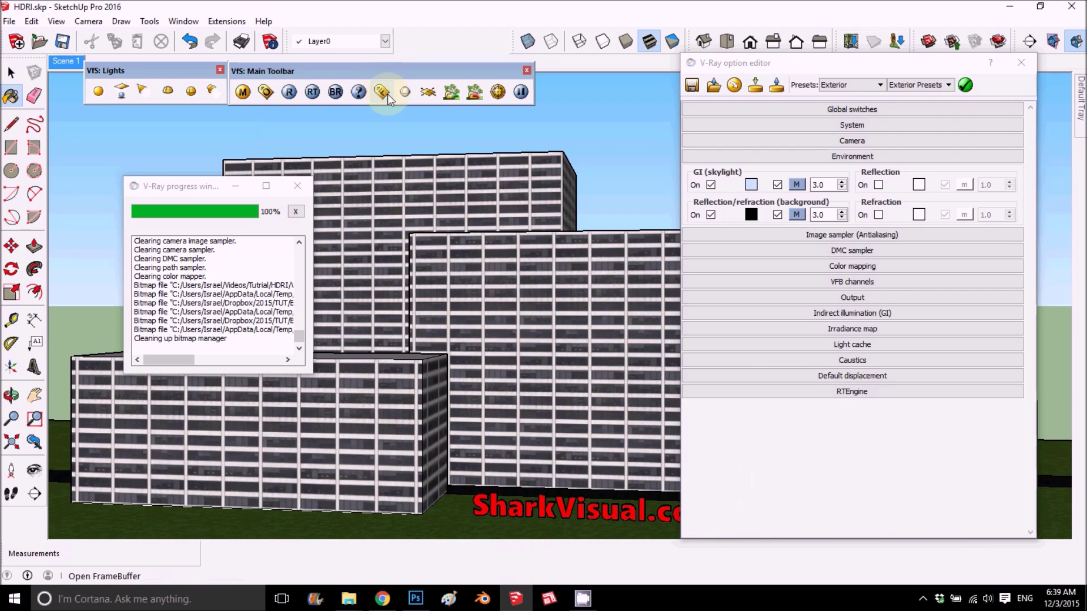
click(388, 94)
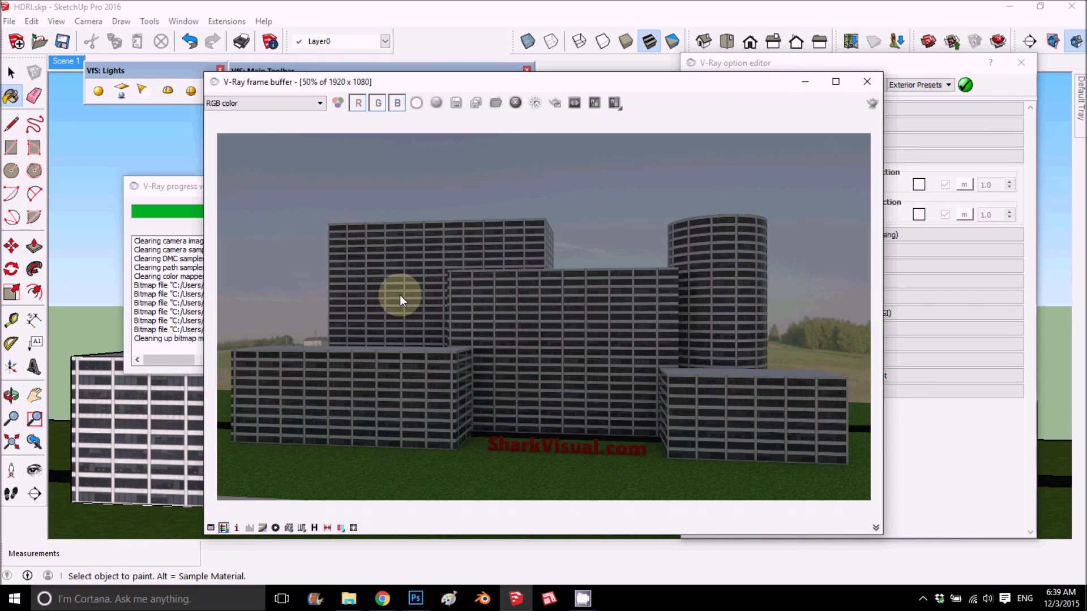
Load the latest 1920x1080 render from render history as comparison image A
click(314, 528)
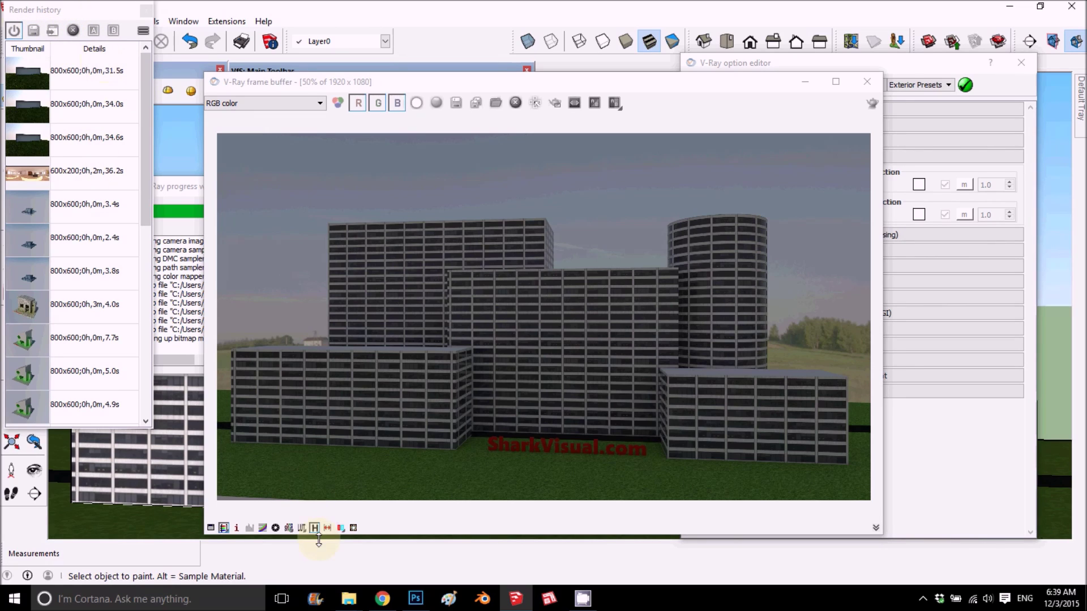
click(34, 31)
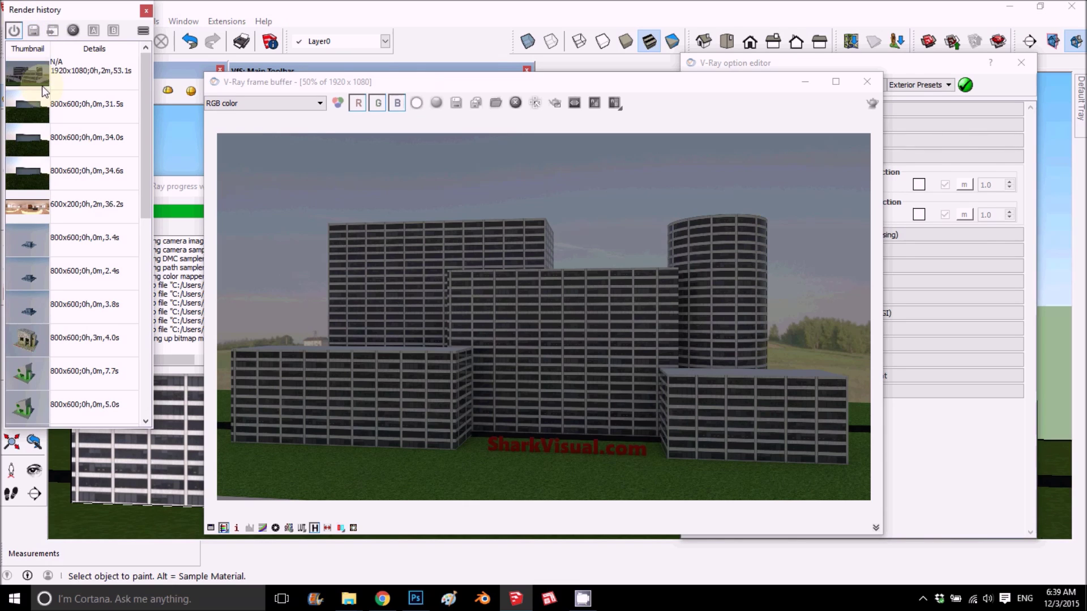
click(31, 73)
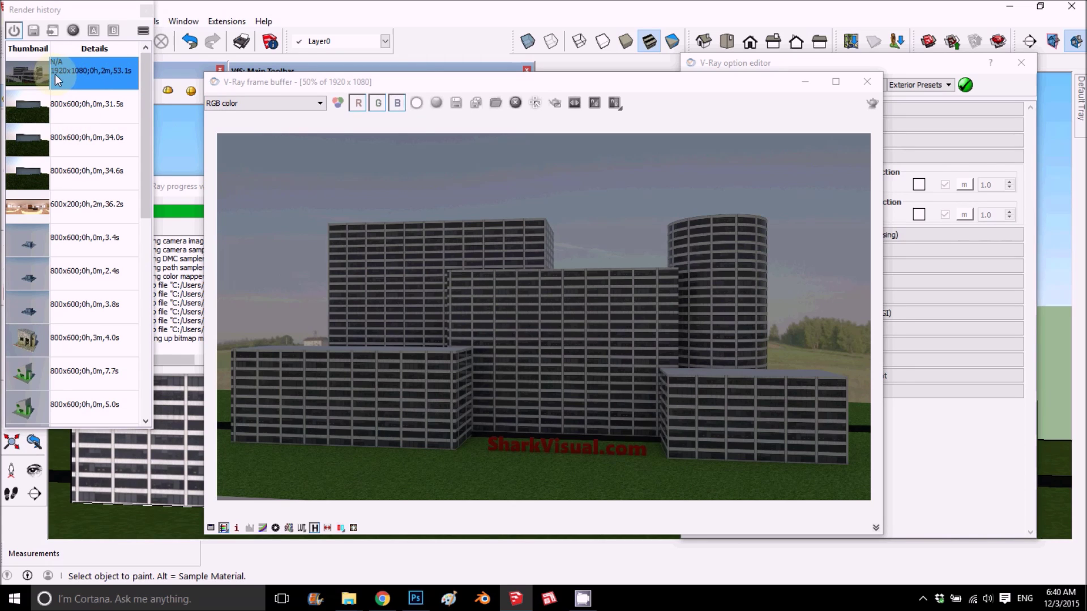
click(94, 30)
Shift the A/B divider, close the frame buffer, and re-render to view the new city-block image
drag(547, 125, 360, 147)
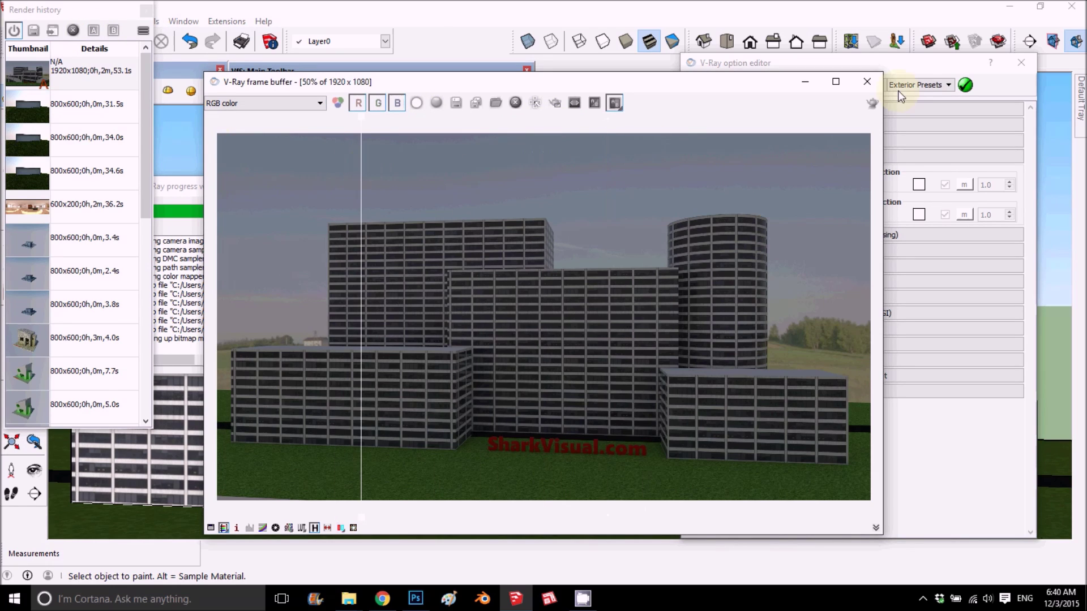
click(867, 81)
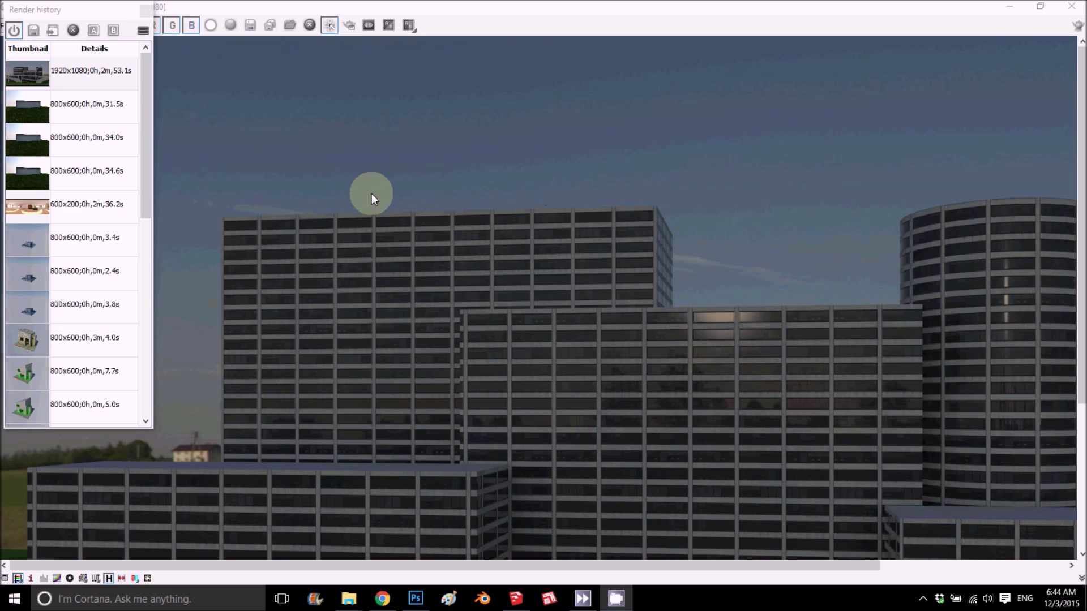
scroll(378, 200, down, 3)
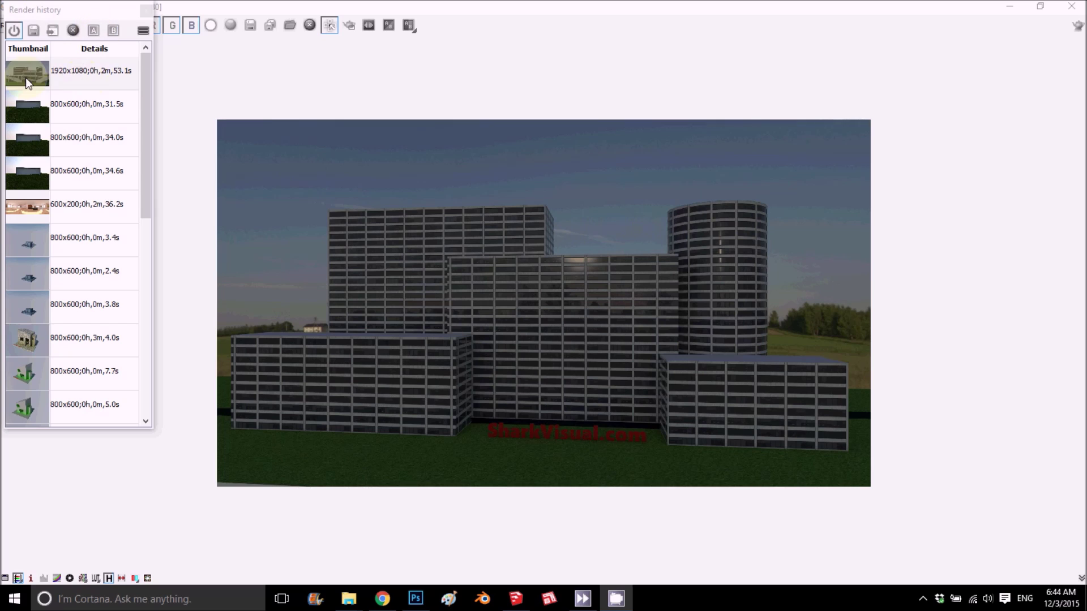
Set the top history render as image A and sweep the divider across to compare both renders
click(94, 32)
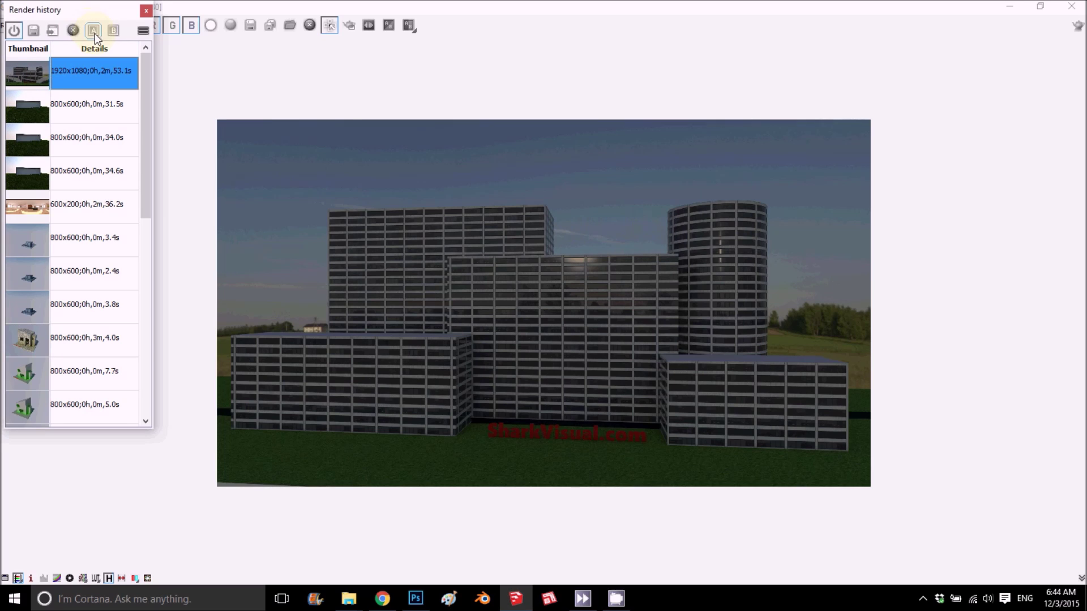
drag(357, 44, 420, 150)
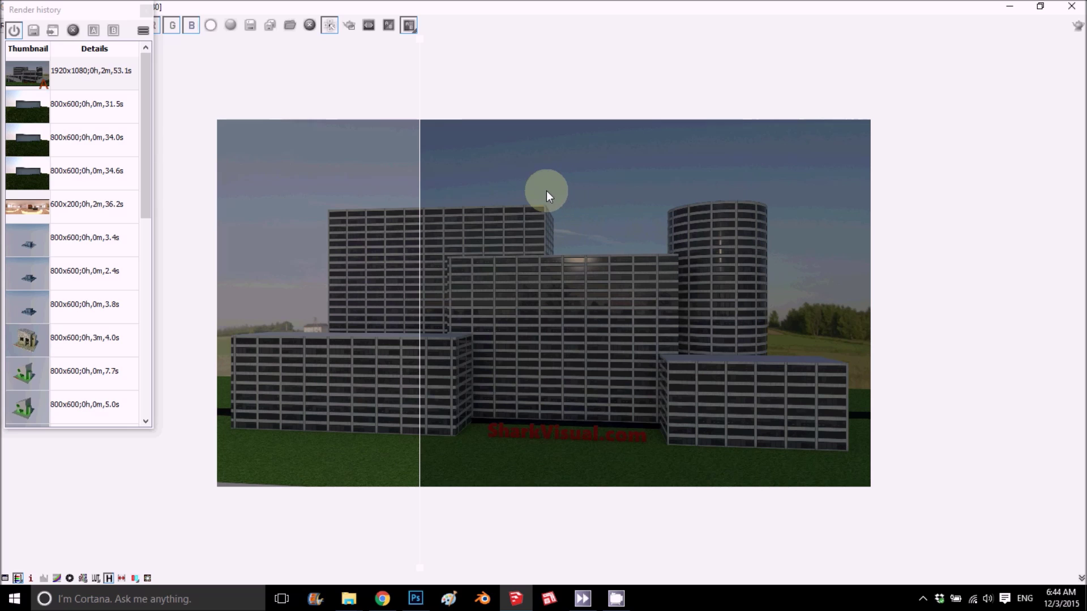
scroll(531, 214, up, 2)
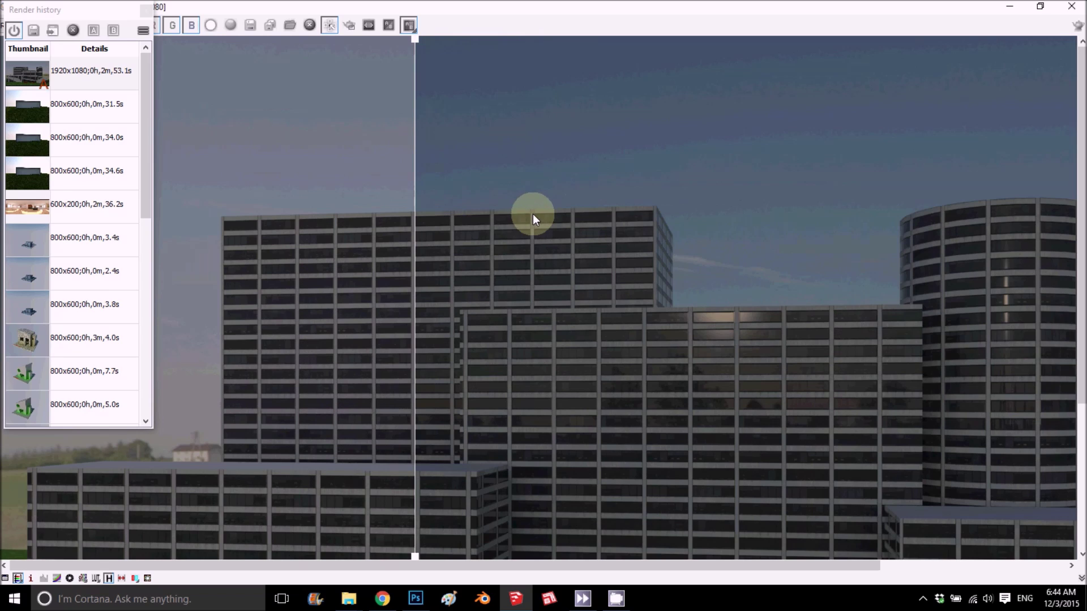
drag(416, 42, 608, 255)
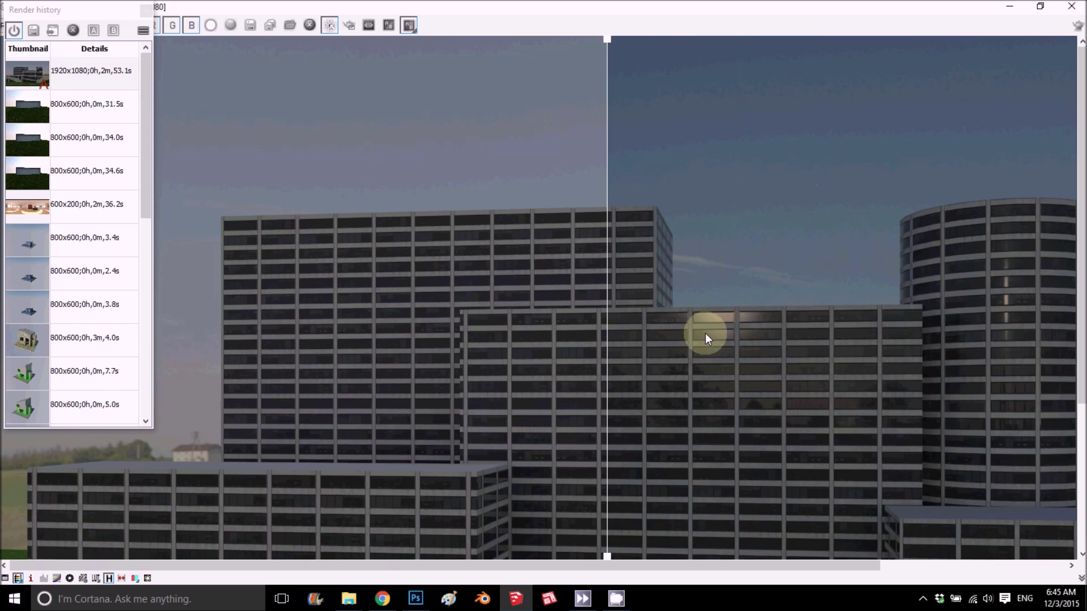
drag(609, 50, 828, 215)
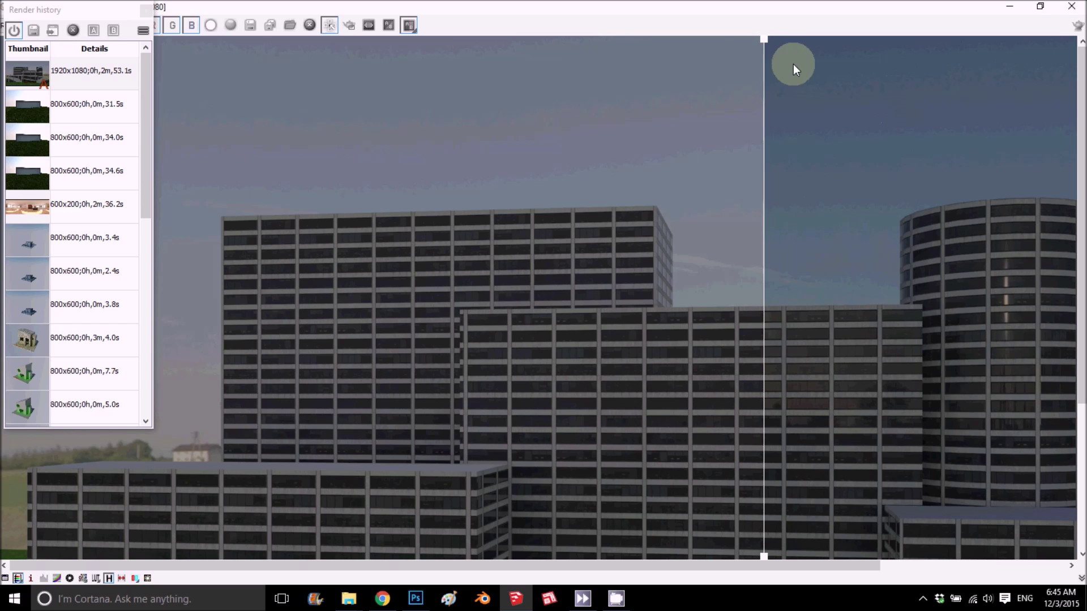
drag(764, 46, 347, 225)
scroll(505, 217, down, 4)
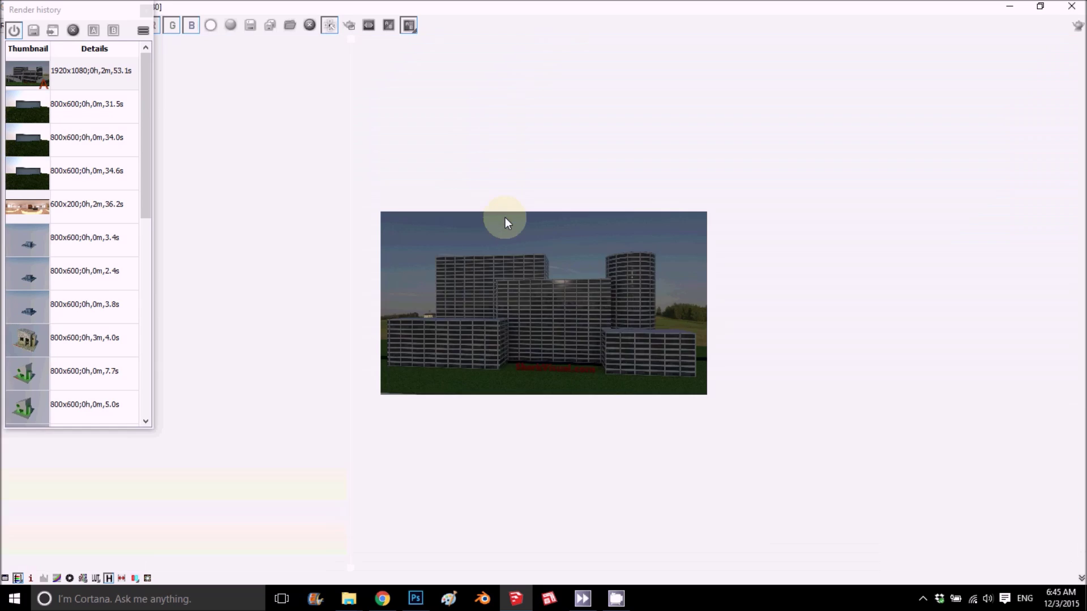
scroll(505, 217, up, 3)
scroll(506, 222, up, 3)
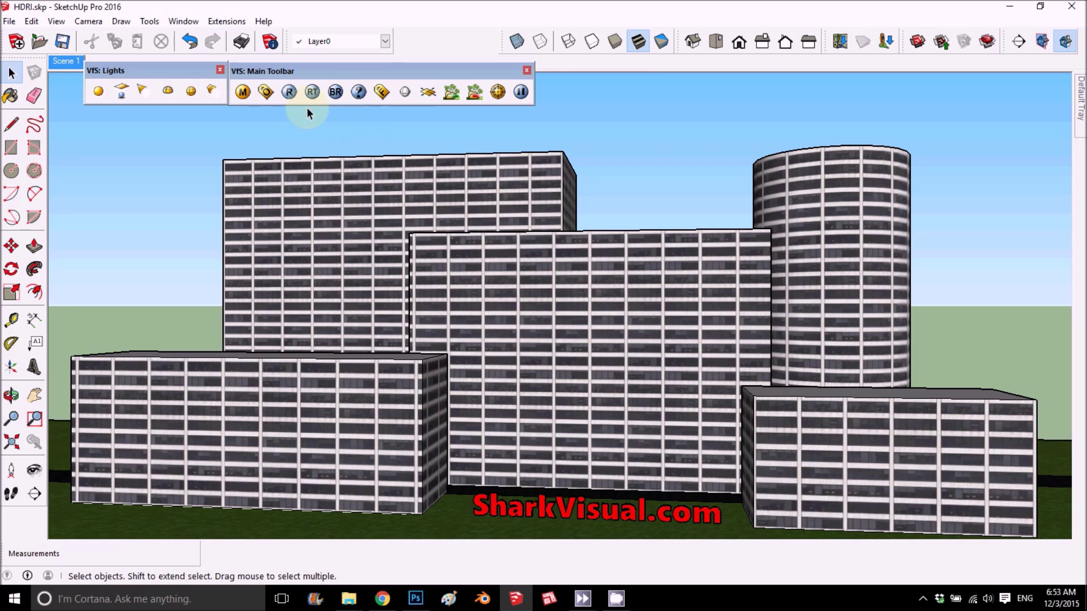
Set the GI skylight HDRI map's horizontal rotation to 180 in the Environment settings
click(266, 92)
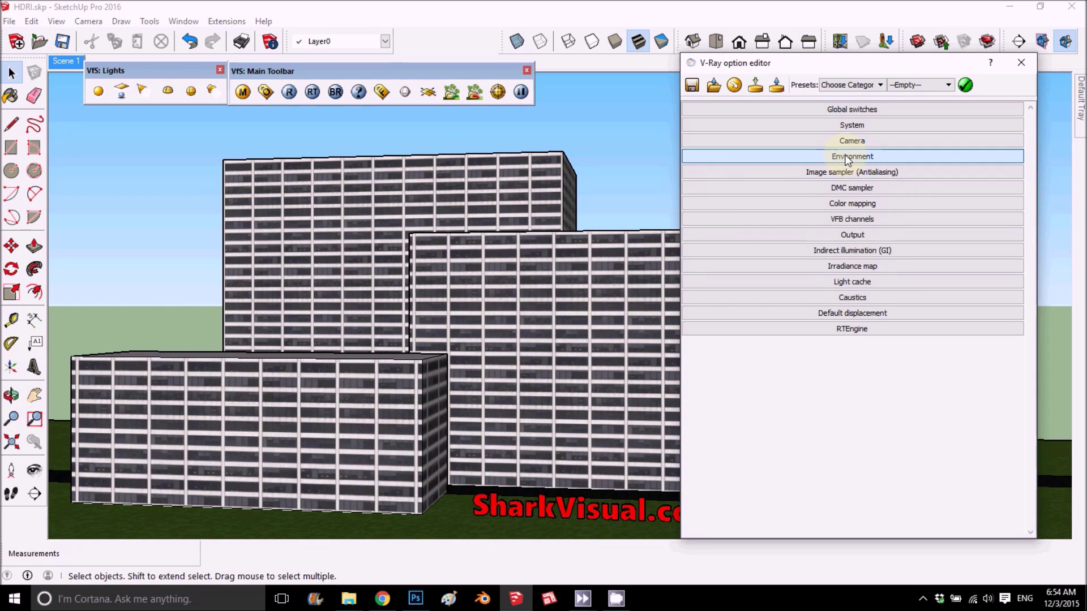
click(901, 157)
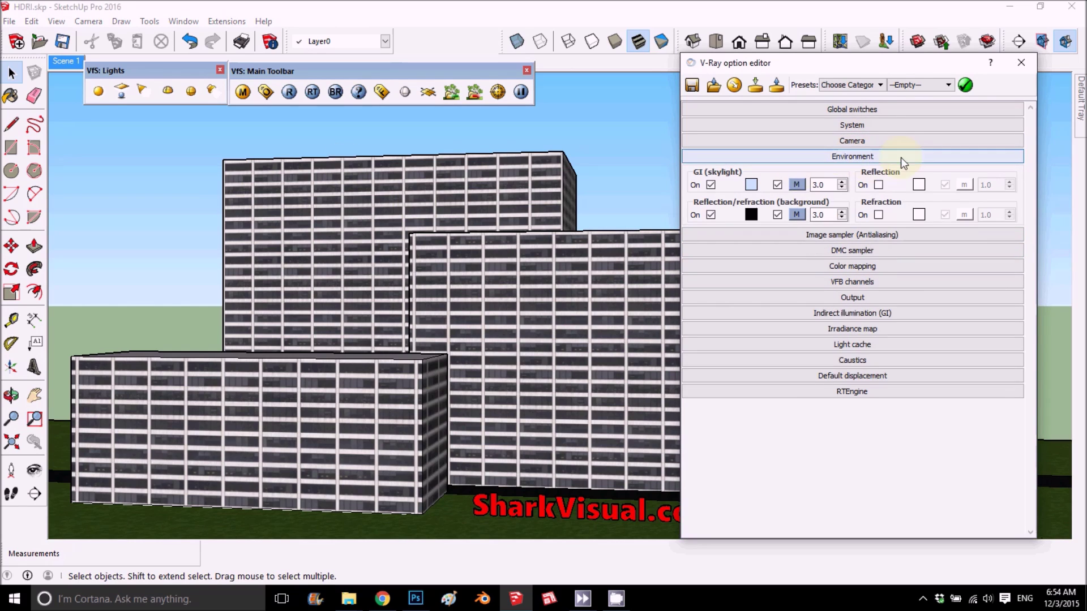
click(797, 184)
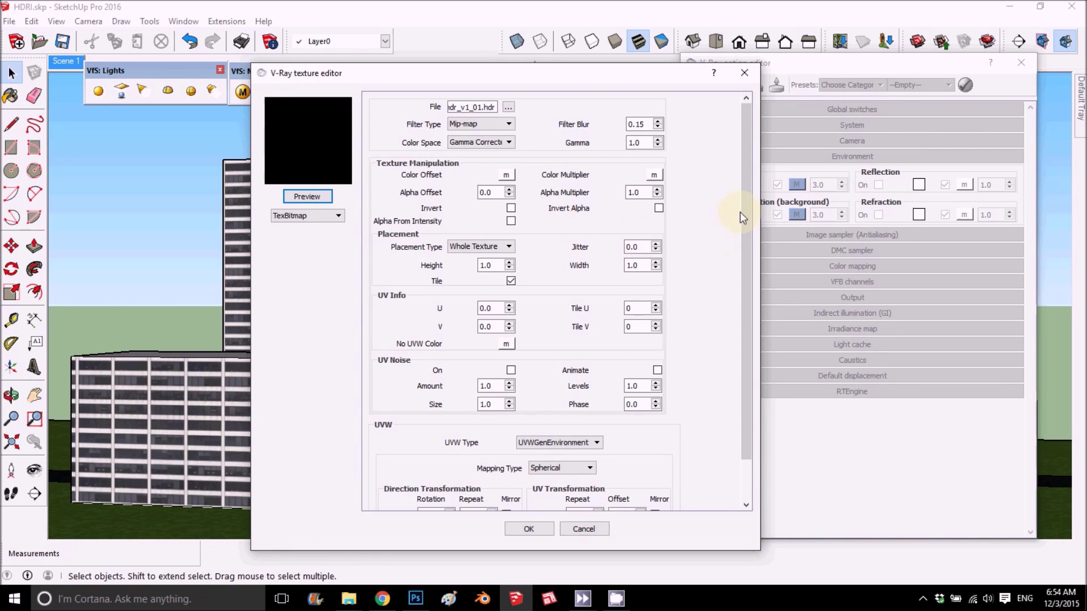
drag(746, 211, 697, 384)
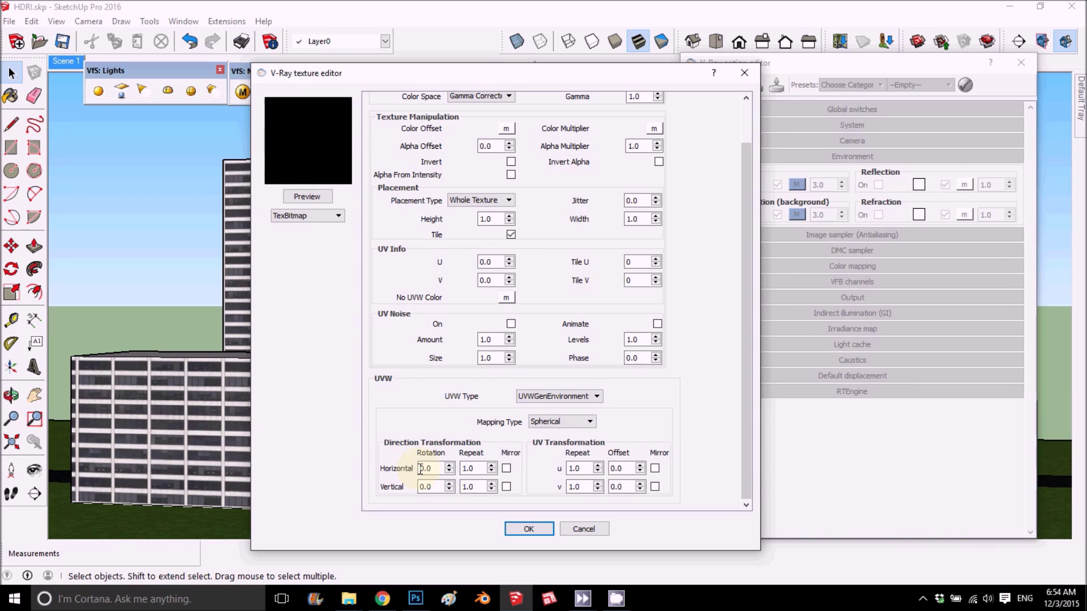
drag(436, 469, 401, 465)
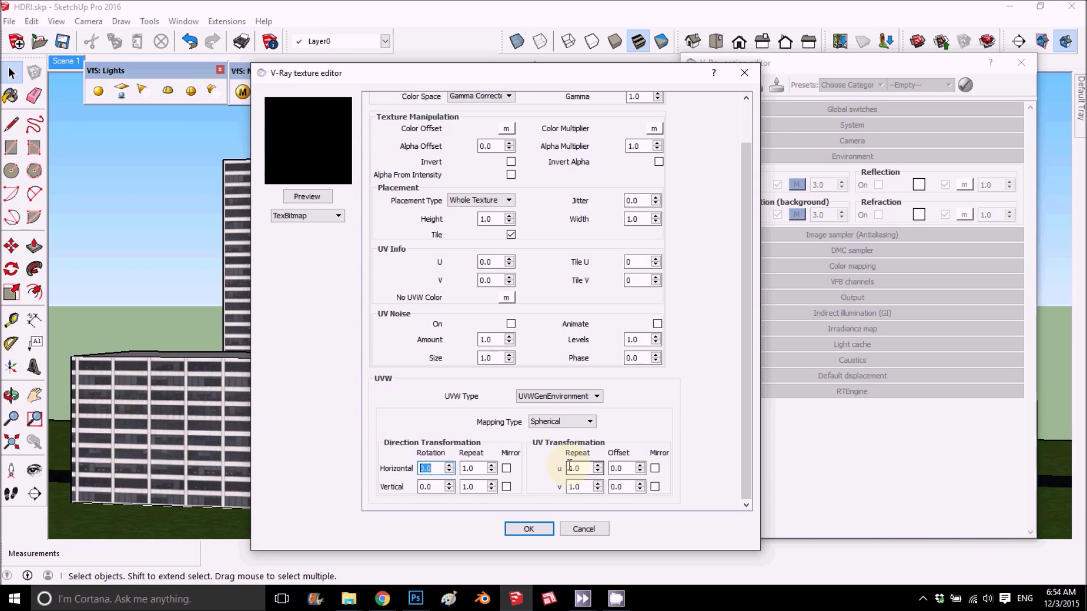
click(315, 196)
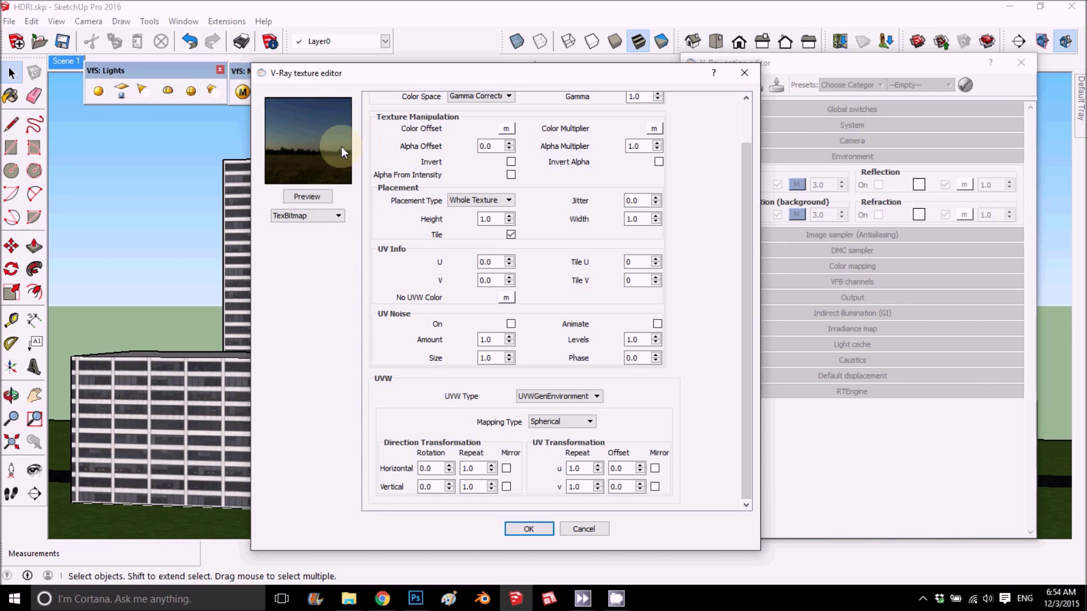
double_click(427, 469)
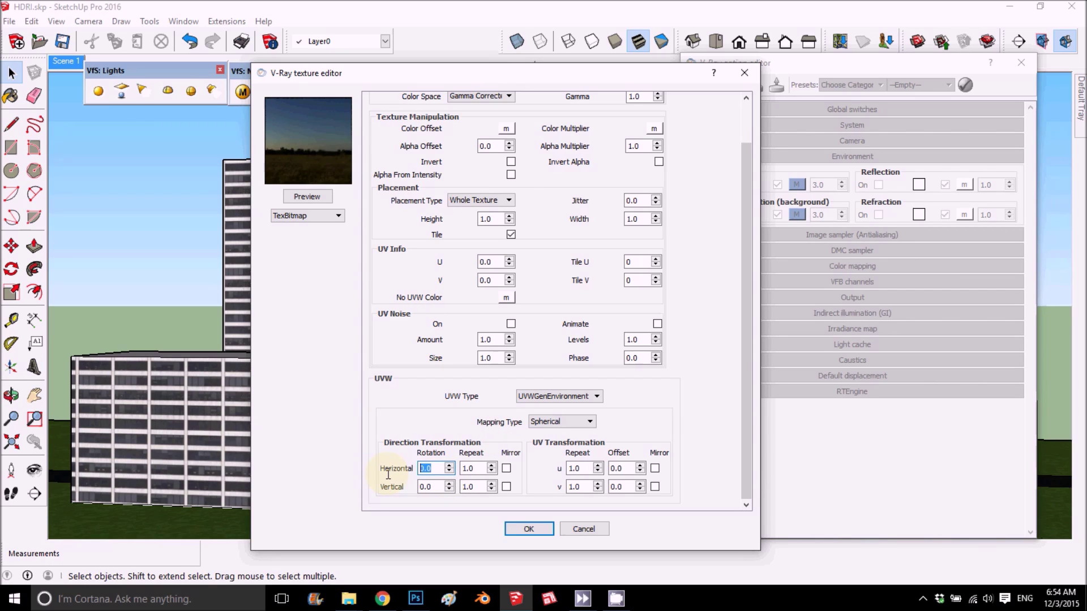
text(180)
click(421, 469)
click(436, 485)
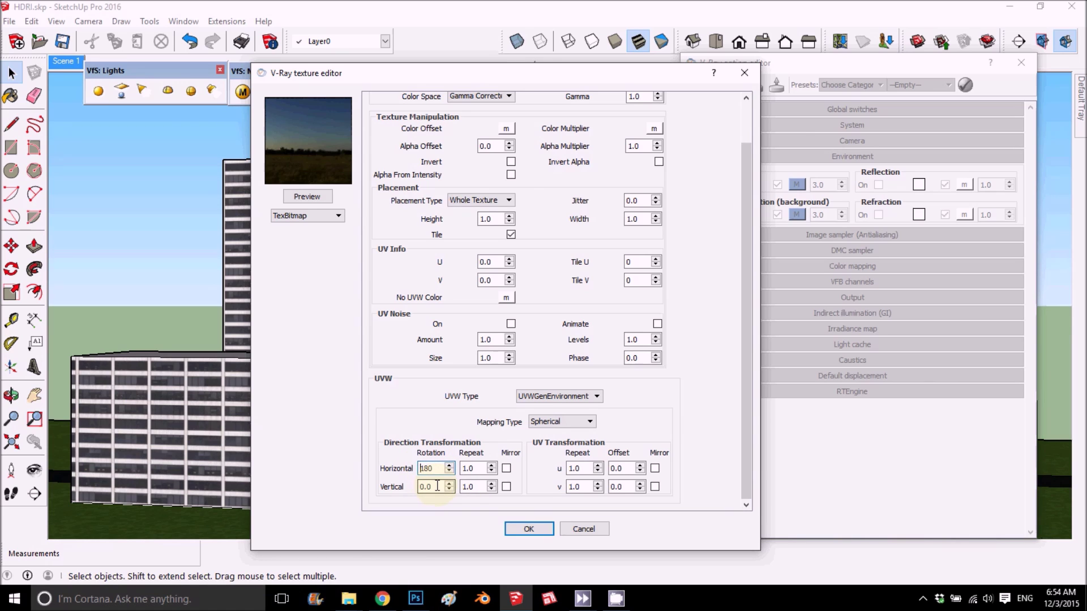
click(526, 530)
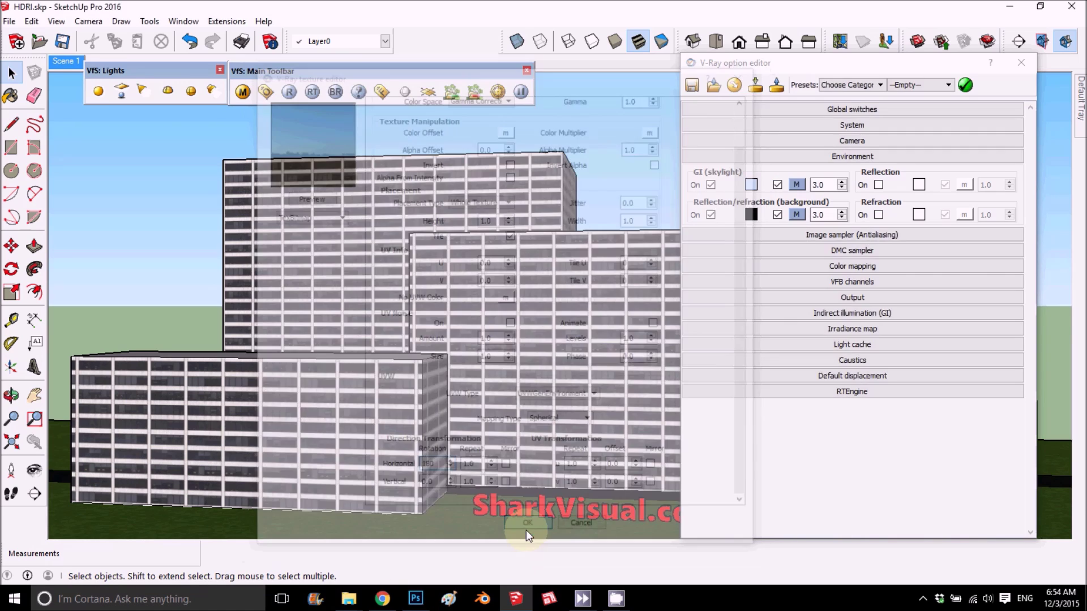
Give the background environment map the same 180 horizontal rotation
click(796, 185)
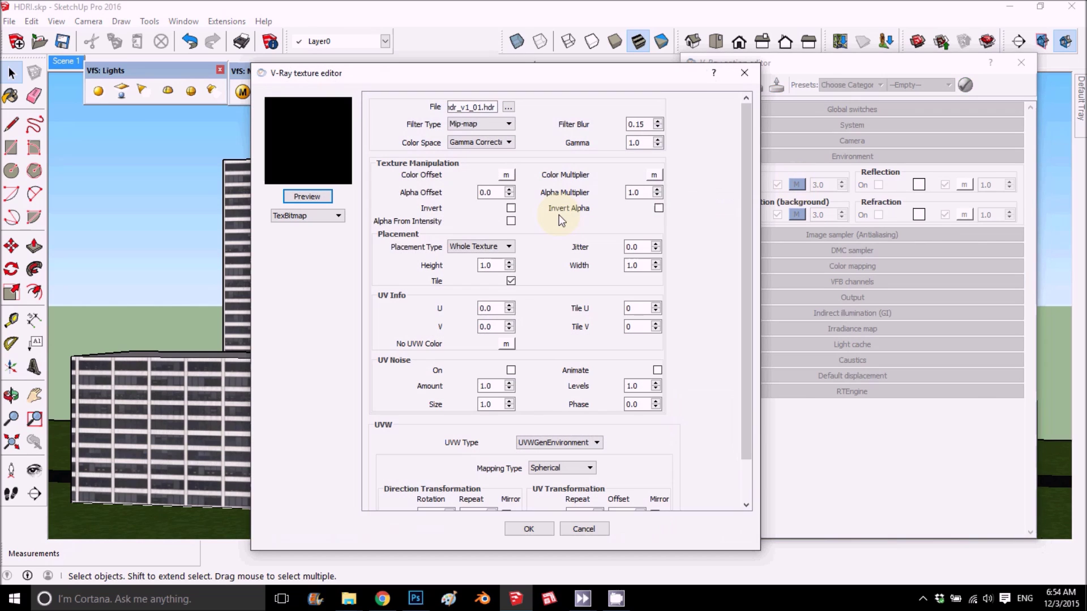
drag(746, 295, 744, 396)
click(529, 529)
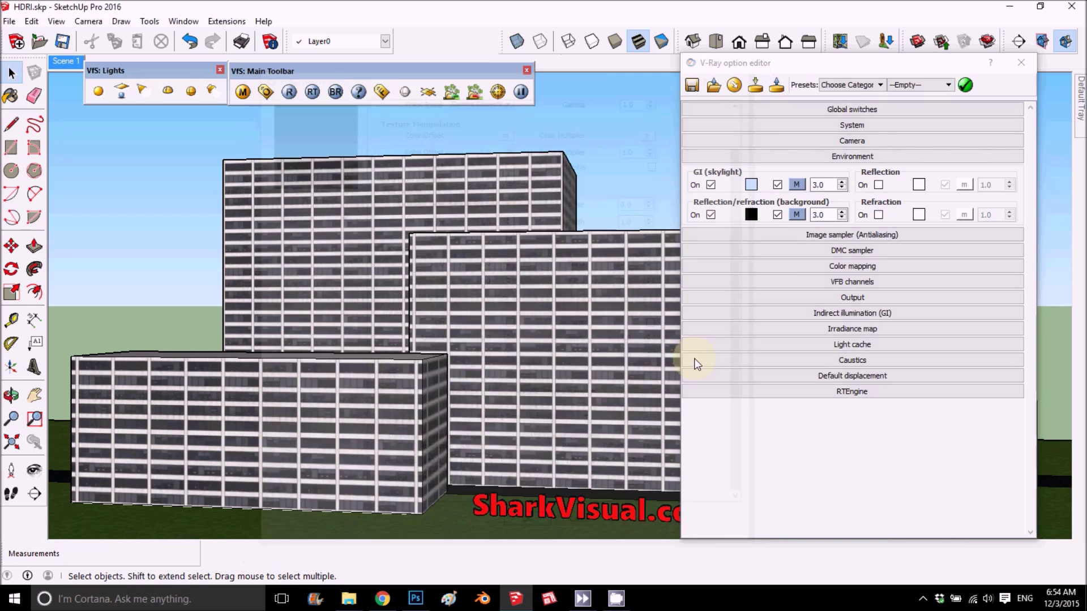
click(797, 215)
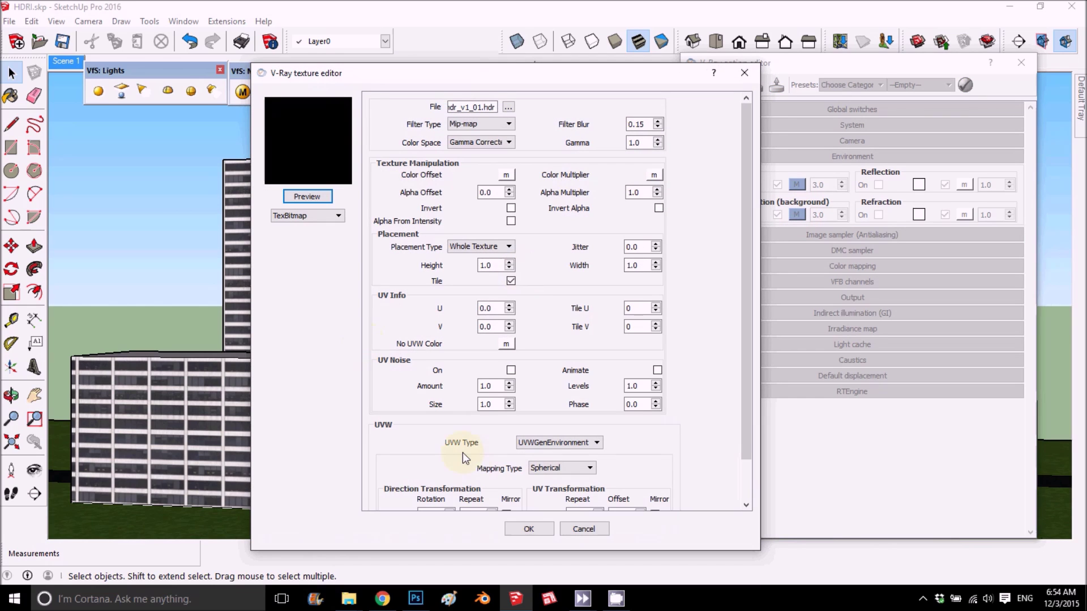
drag(743, 326, 744, 364)
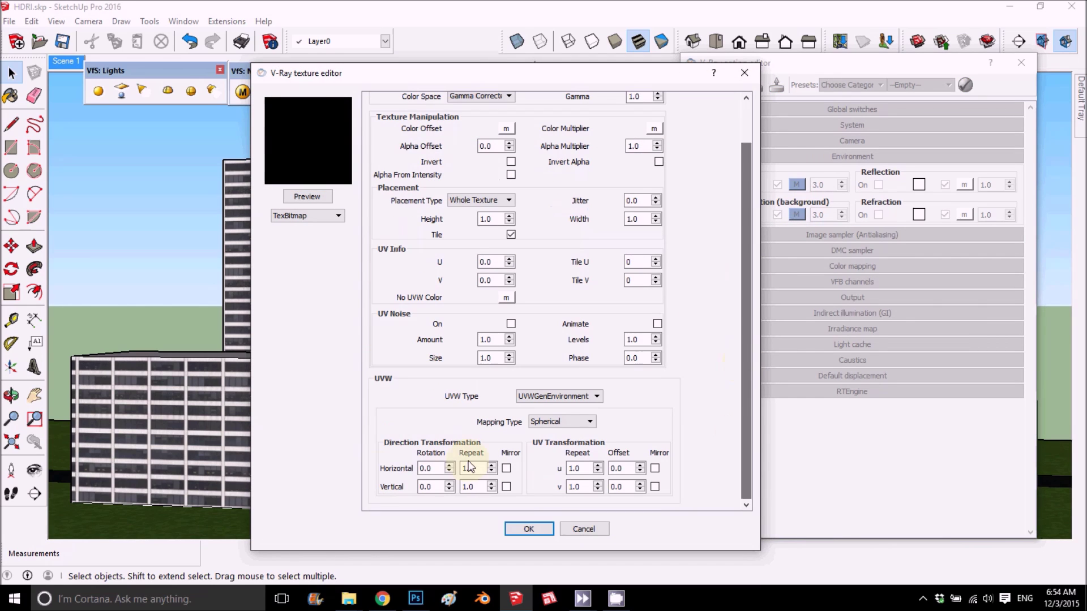
double_click(428, 468)
text(180)
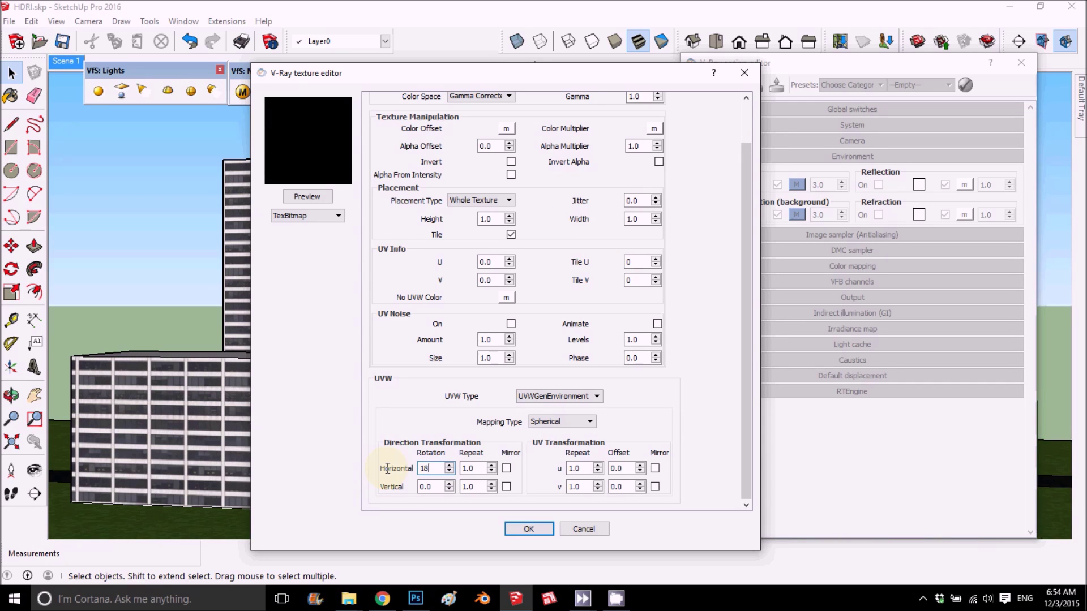
click(510, 526)
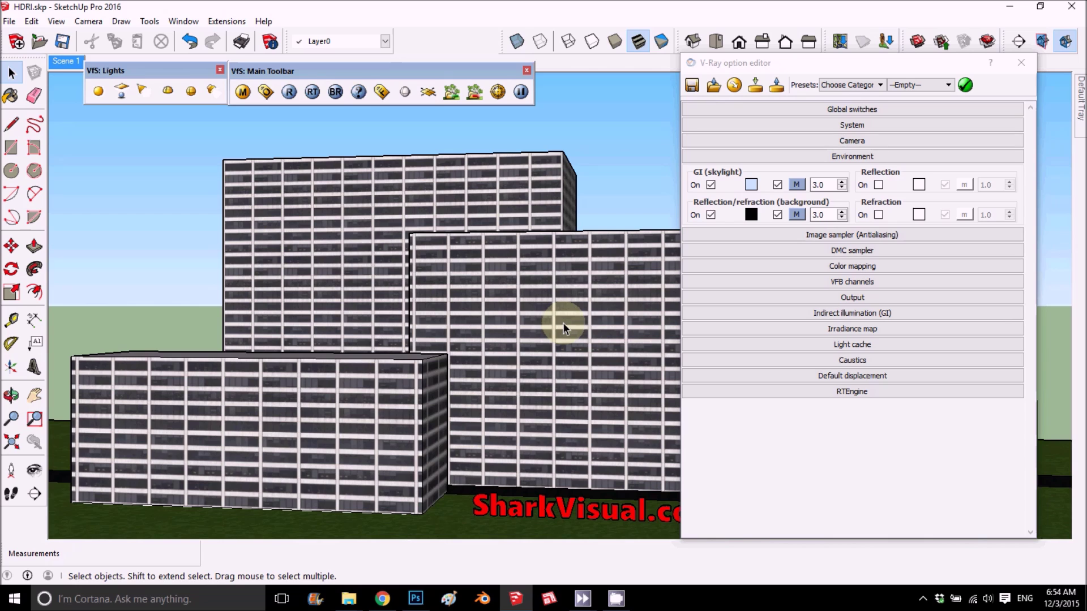
Orbit the view slightly and start an interactive RT render of the city blocks
middle_drag(605, 213, 632, 243)
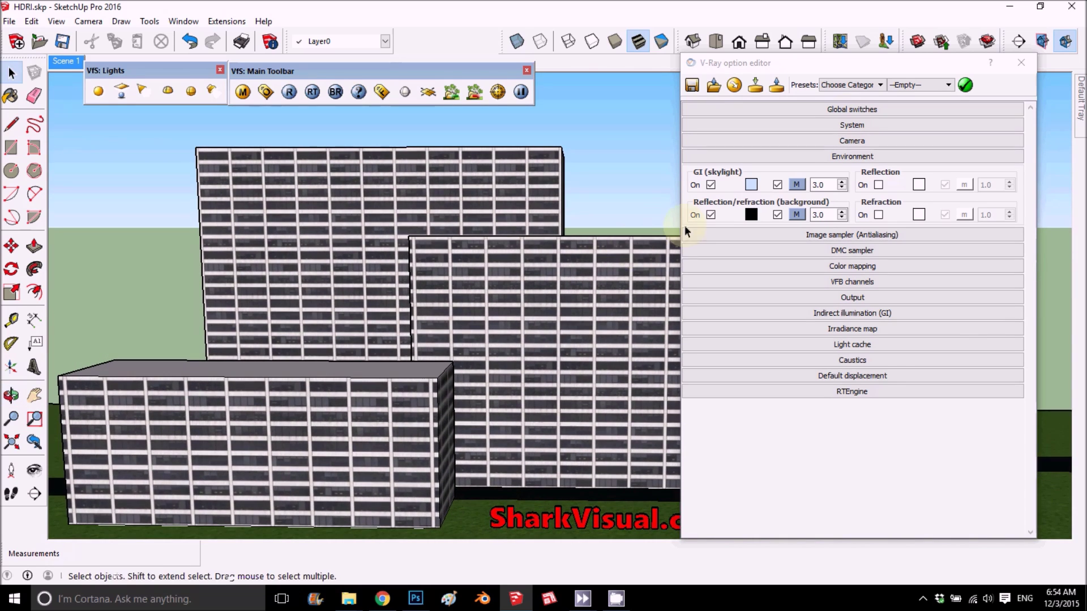
mouse_move(896, 71)
mouse_down()
mouse_move(804, 133)
mouse_move(893, 76)
mouse_up()
click(289, 92)
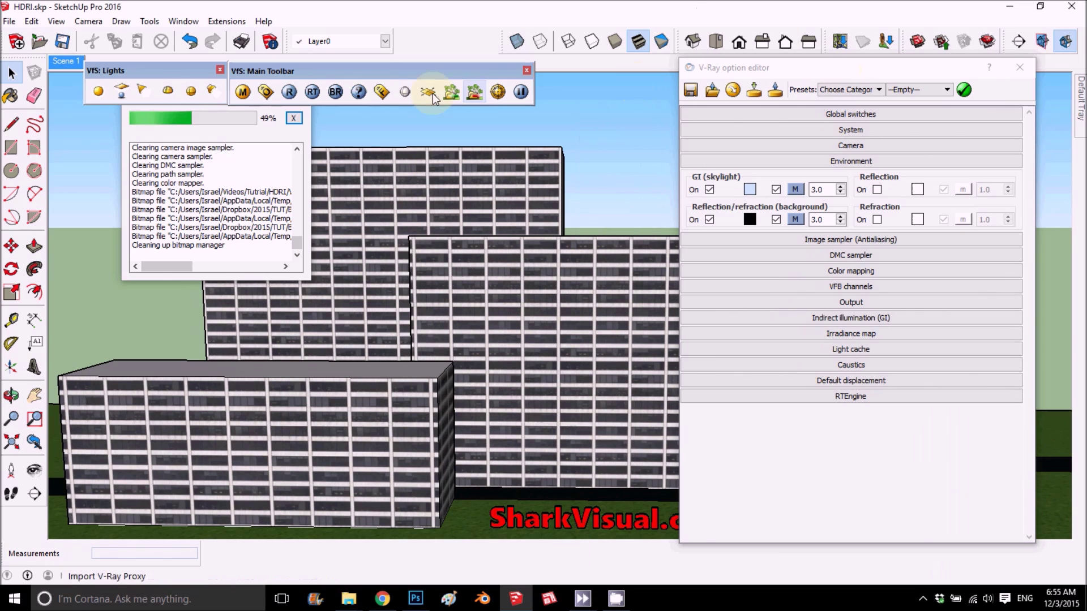
click(313, 92)
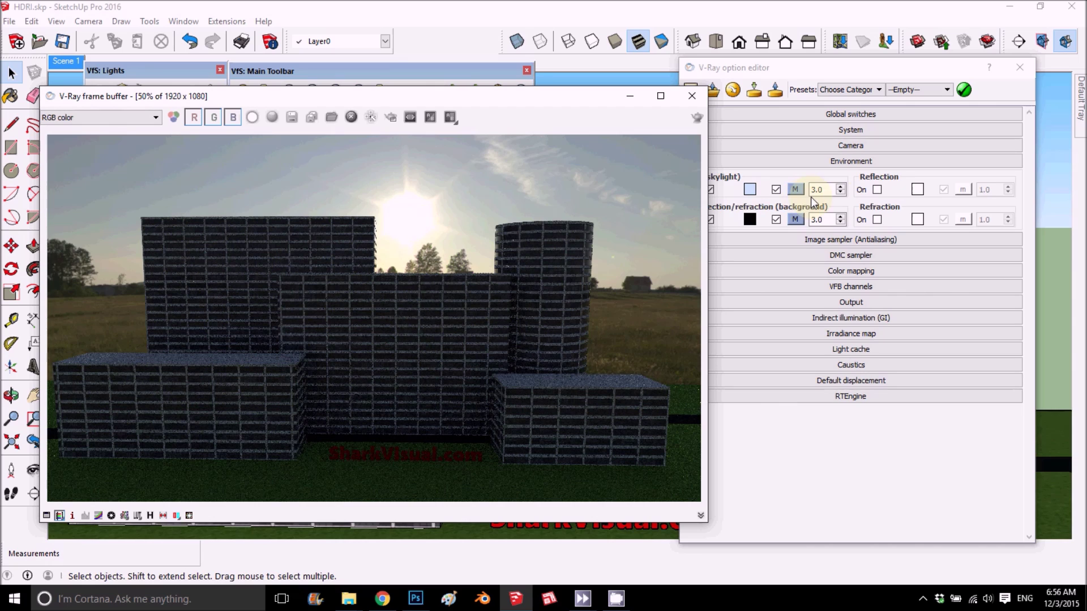
click(824, 143)
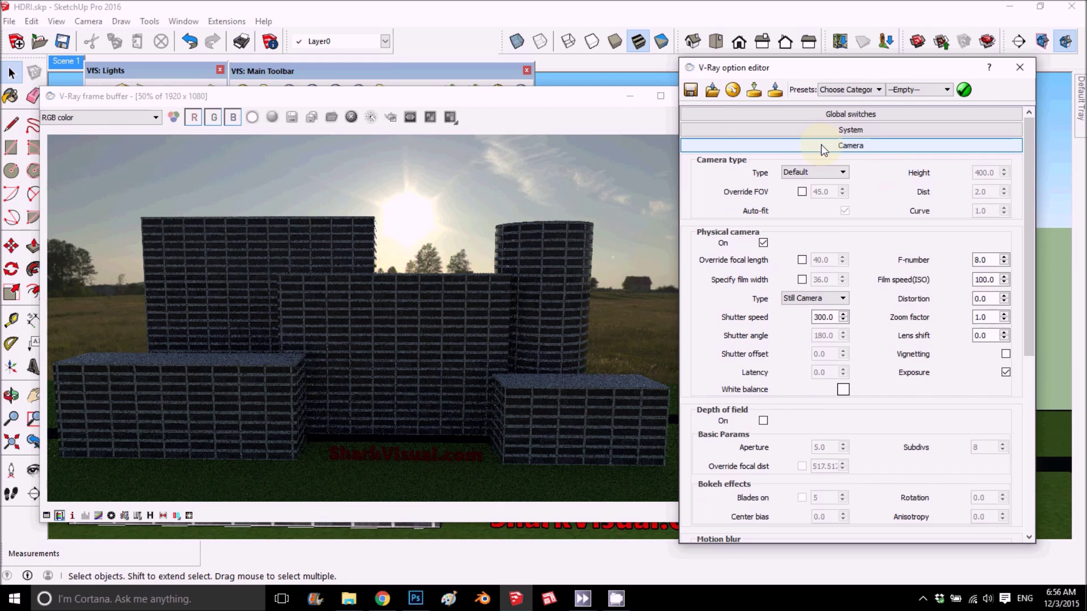
Try camera shutter speeds 400 and 100, settling on 200.0 for a brighter RT render
click(825, 318)
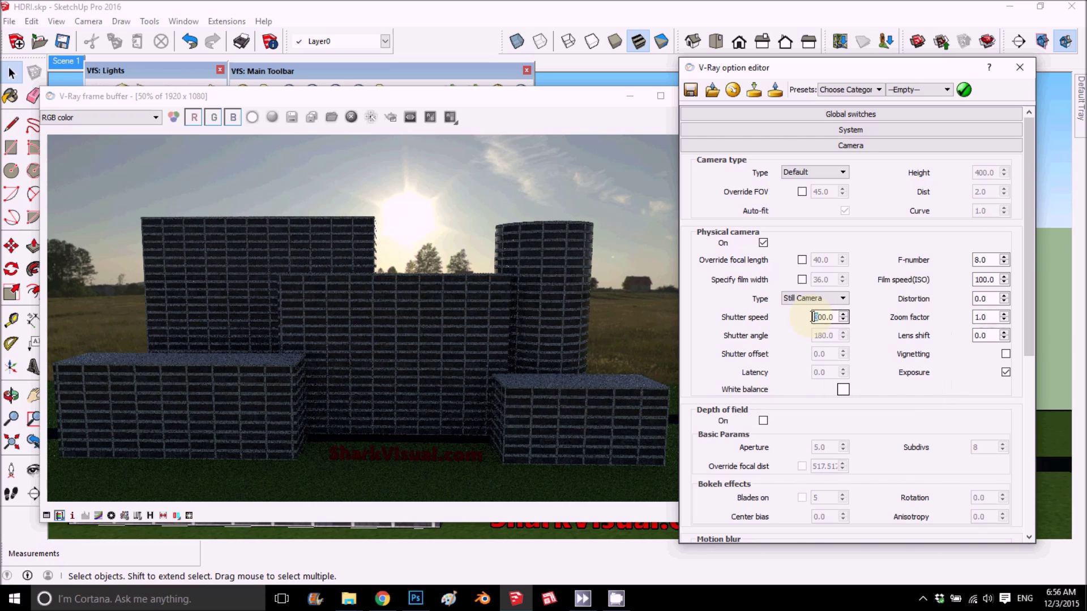
drag(813, 317, 818, 318)
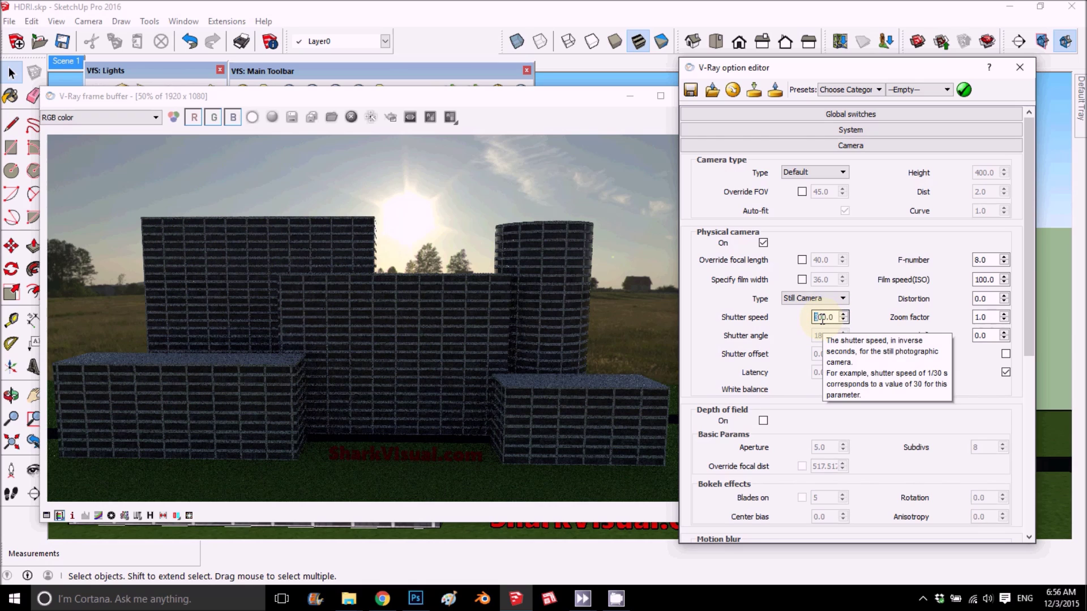
text(4)
click(612, 334)
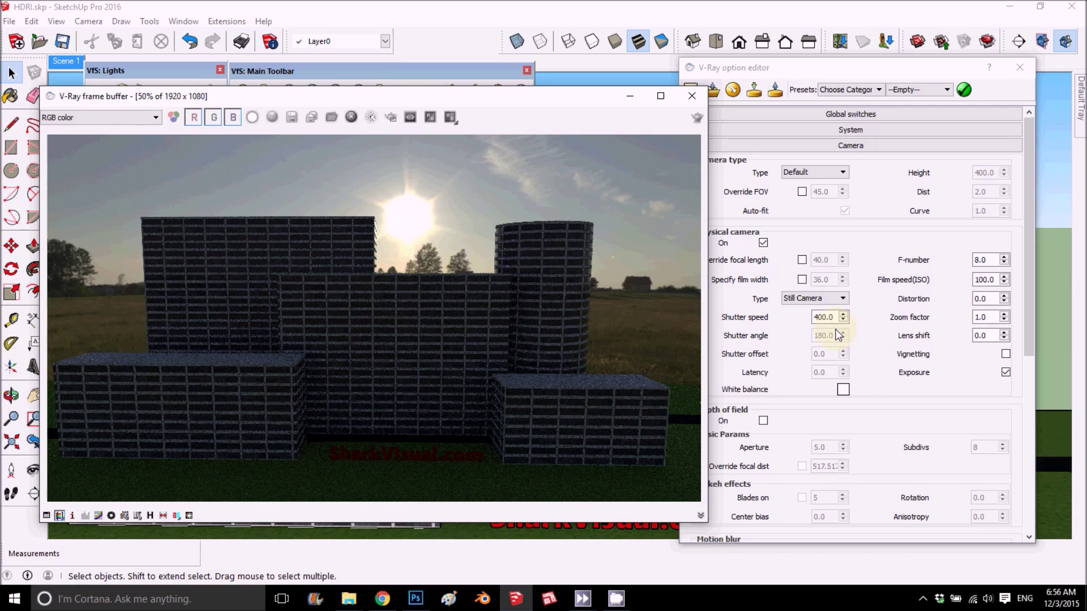
click(819, 318)
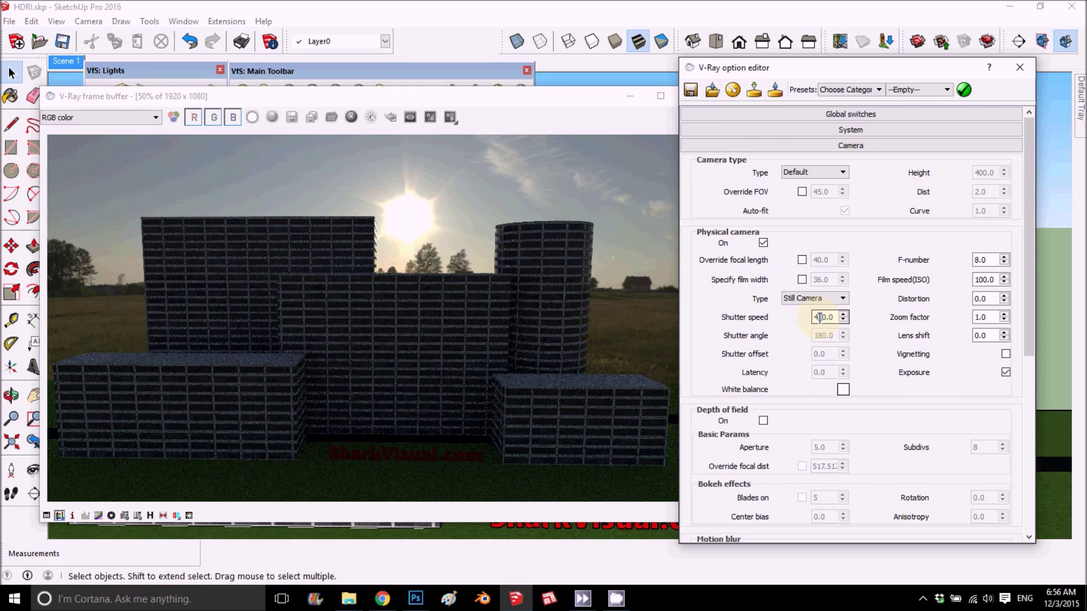
key(BackSpace)
text(1)
click(532, 302)
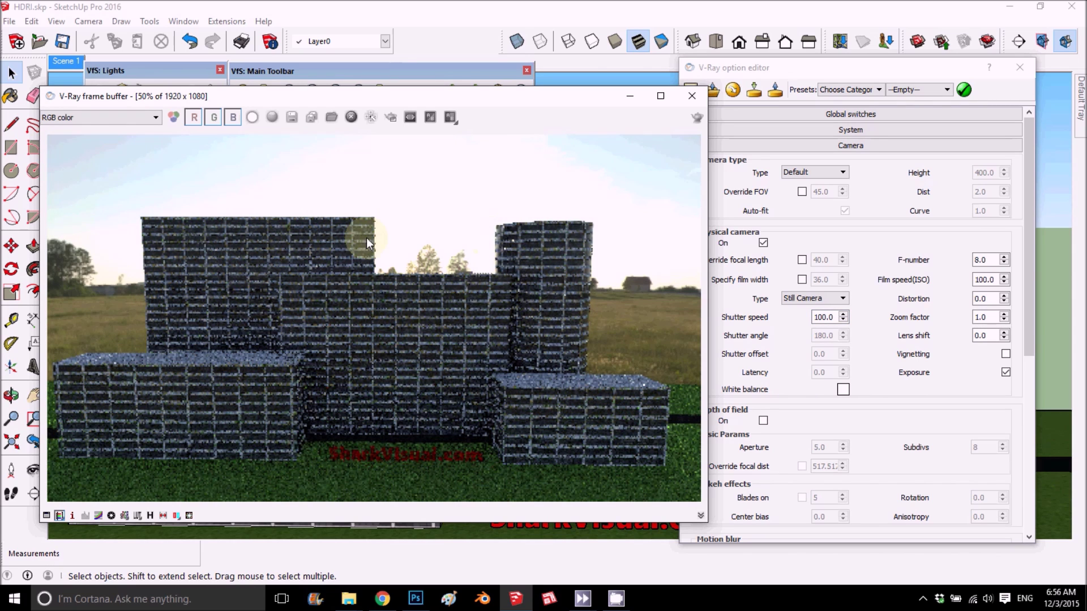
click(823, 317)
drag(813, 318, 823, 318)
key(shift+Left)
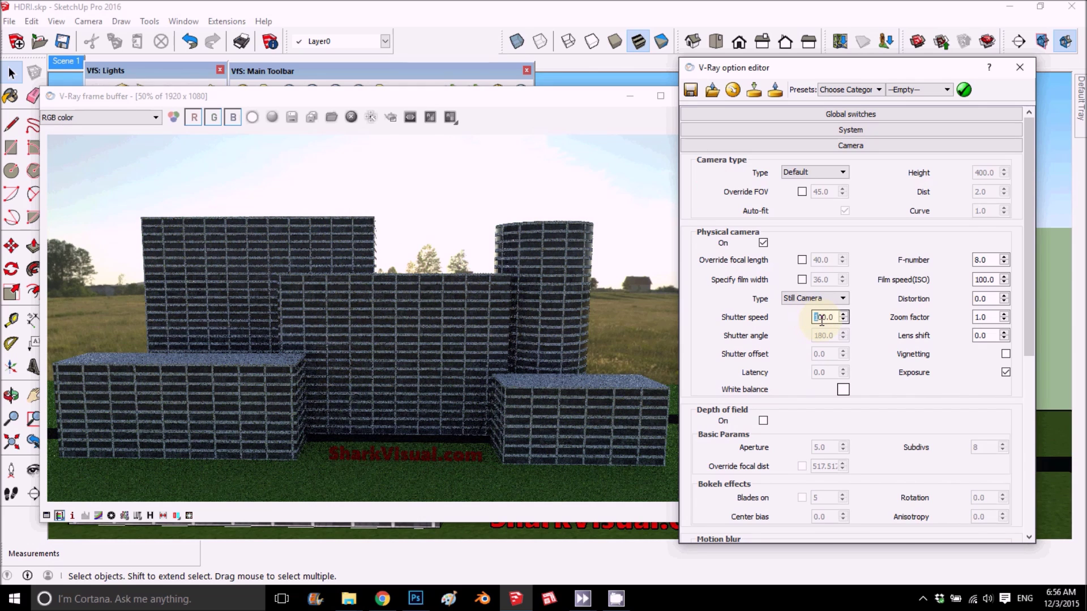
click(469, 315)
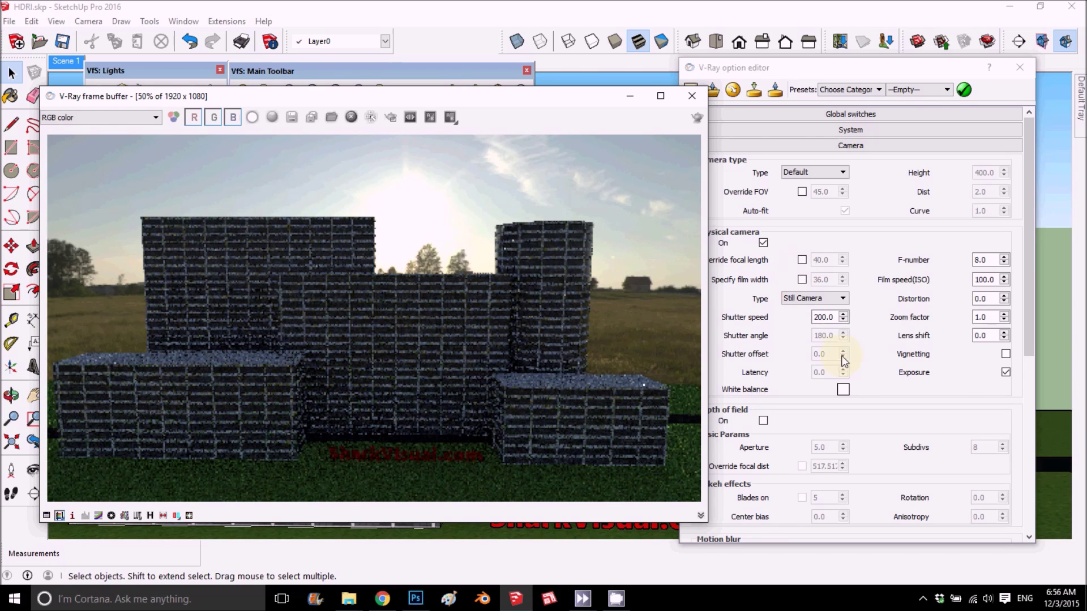
Replace the skylight environment map's HDR file with the VizPeople PNG panorama
click(843, 145)
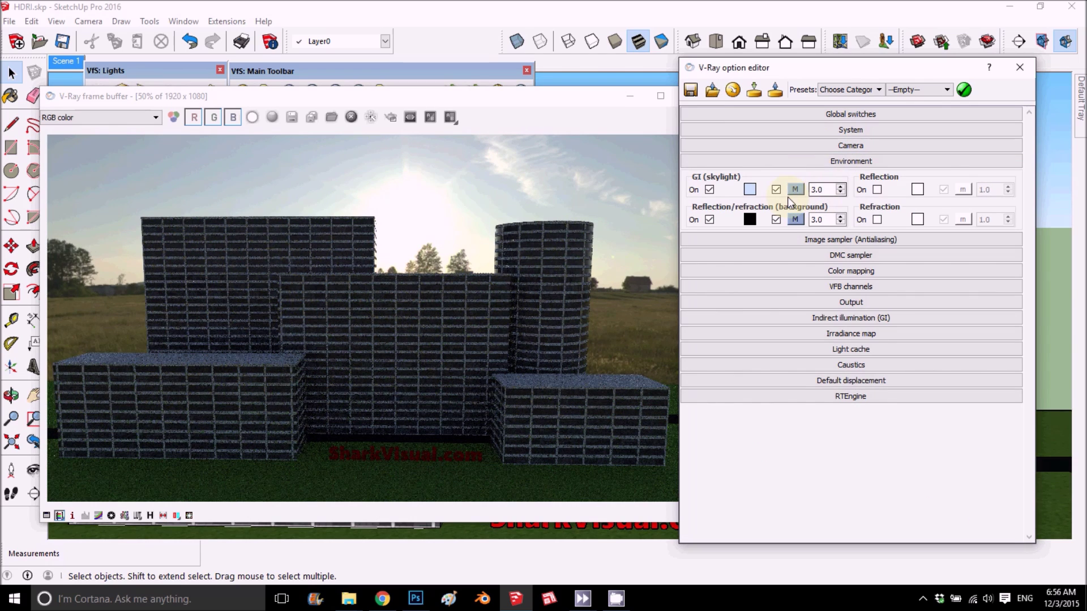
click(796, 189)
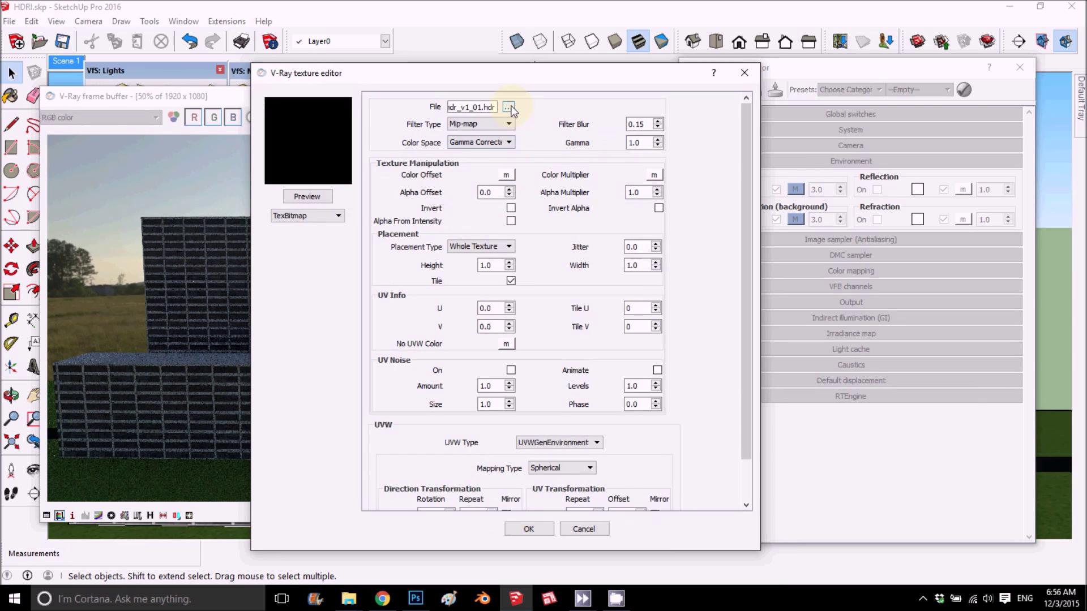
click(509, 106)
click(684, 254)
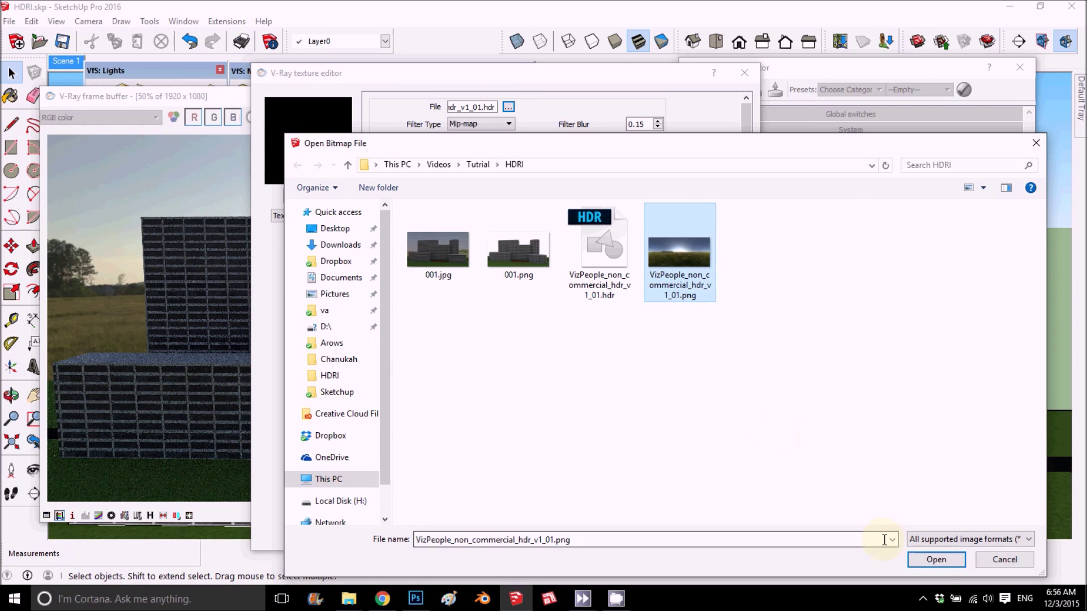
click(937, 559)
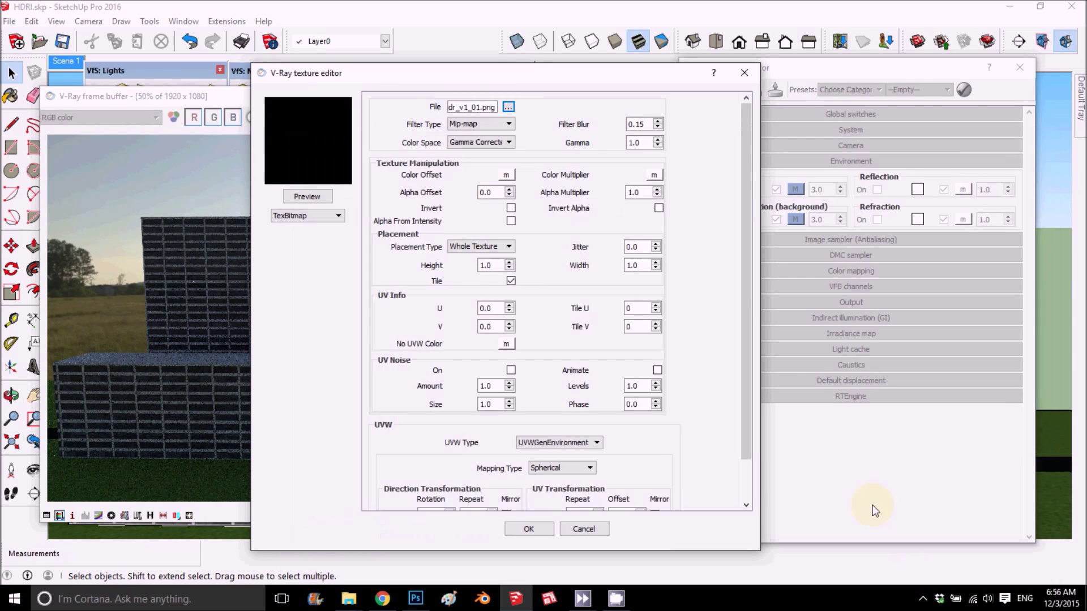
click(529, 529)
Replace the background environment map with the same VizPeople PNG panorama
click(796, 221)
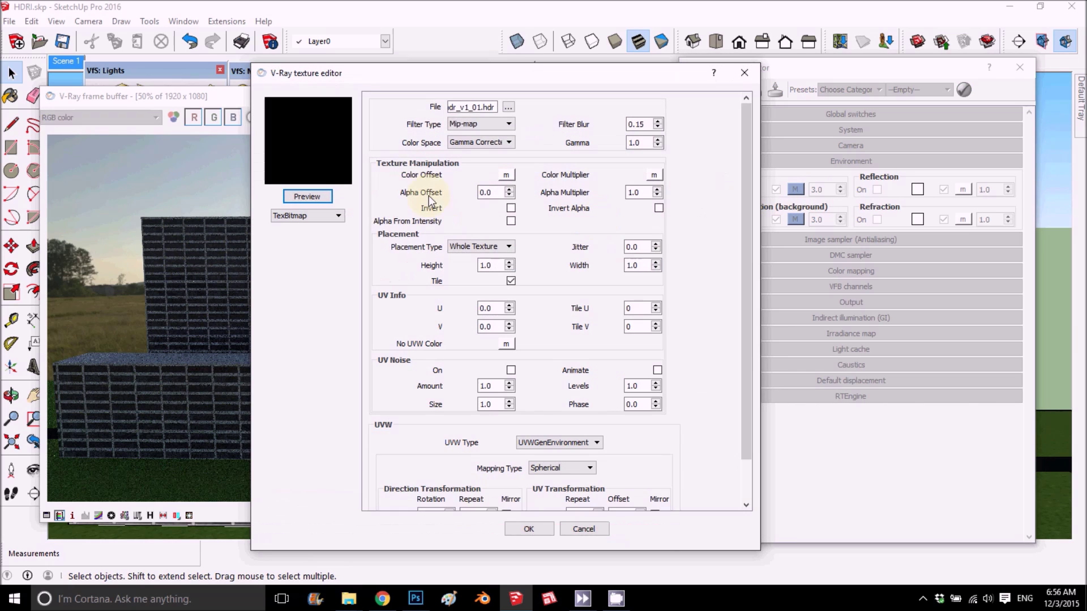
click(509, 107)
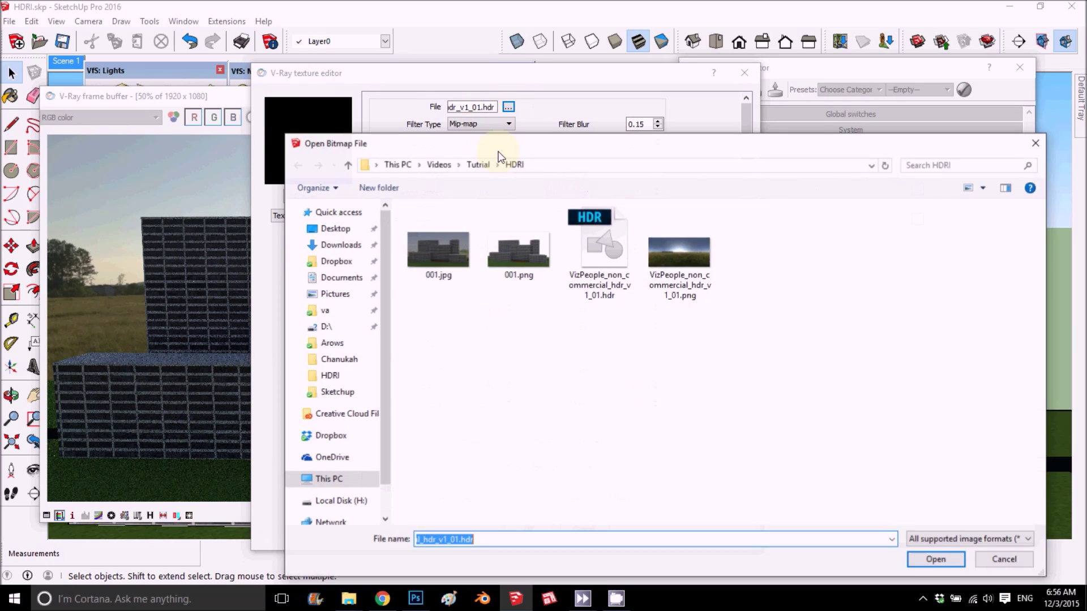
click(674, 253)
click(951, 561)
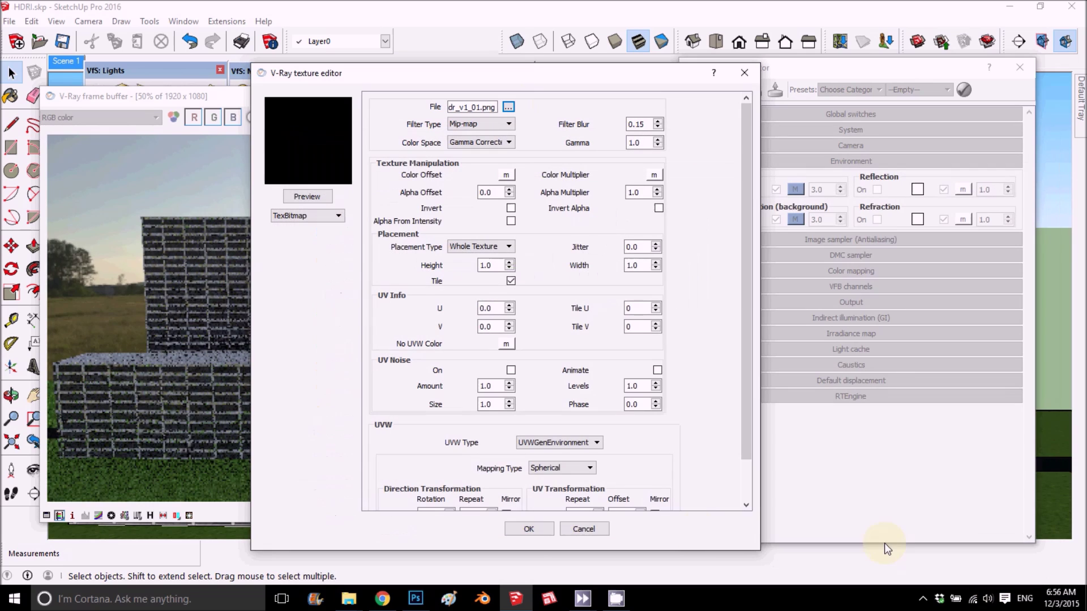
click(523, 528)
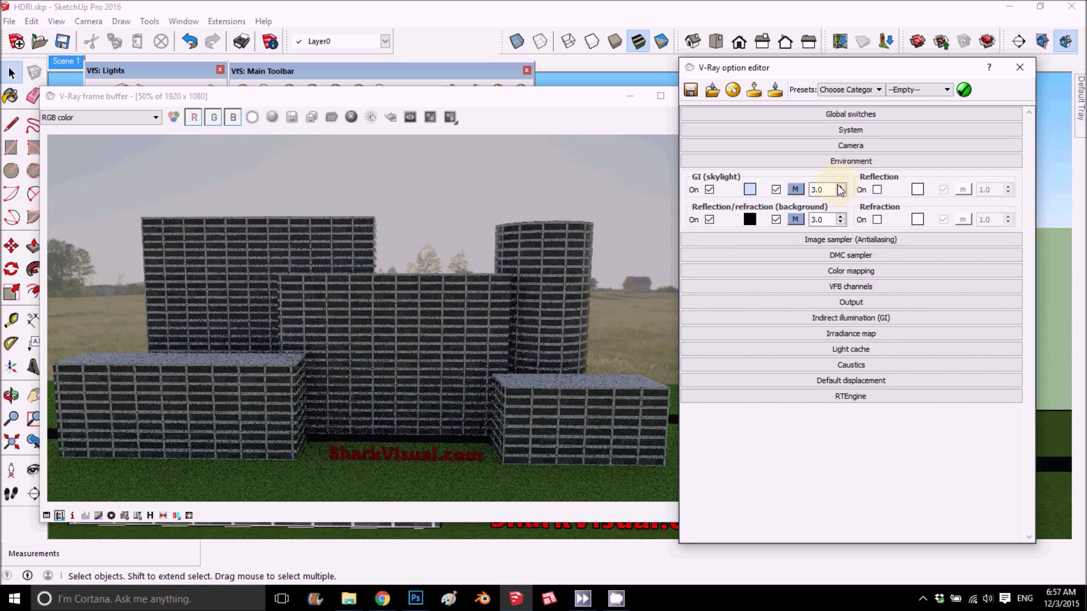
Expand the Camera rollout to show shutter speed 200.0 and F-number 8.0
click(833, 147)
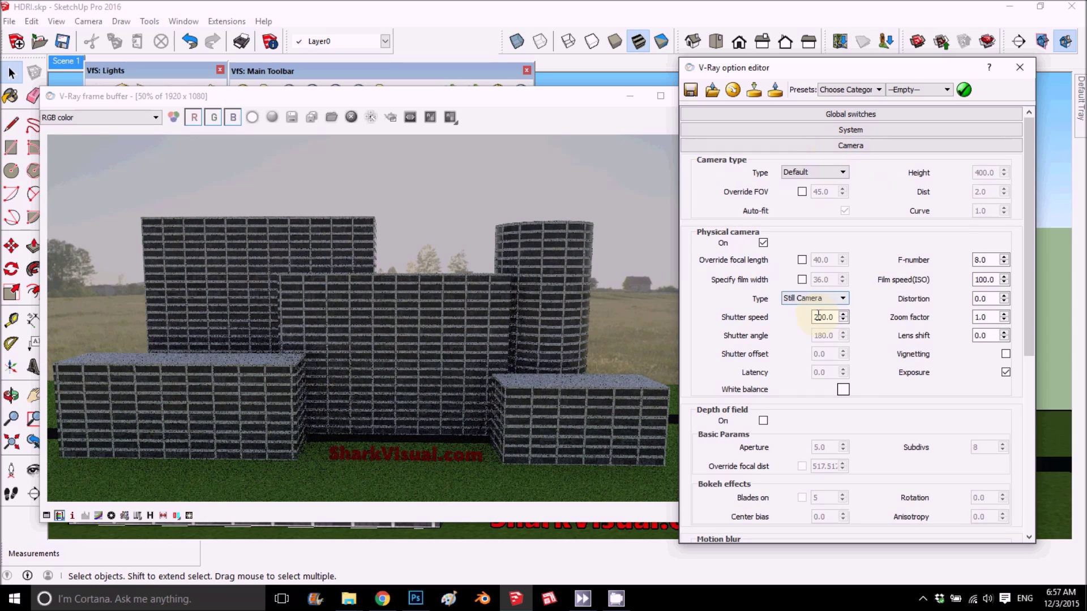